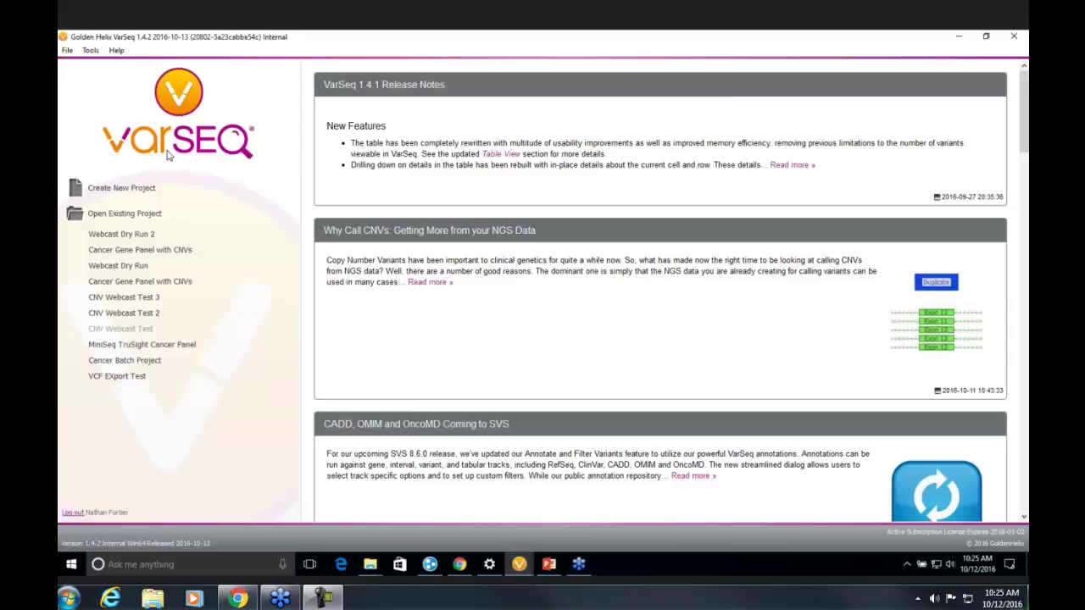
Create an empty GRCh37 project named CNV Webcast and maximize its window
left_click(121, 190)
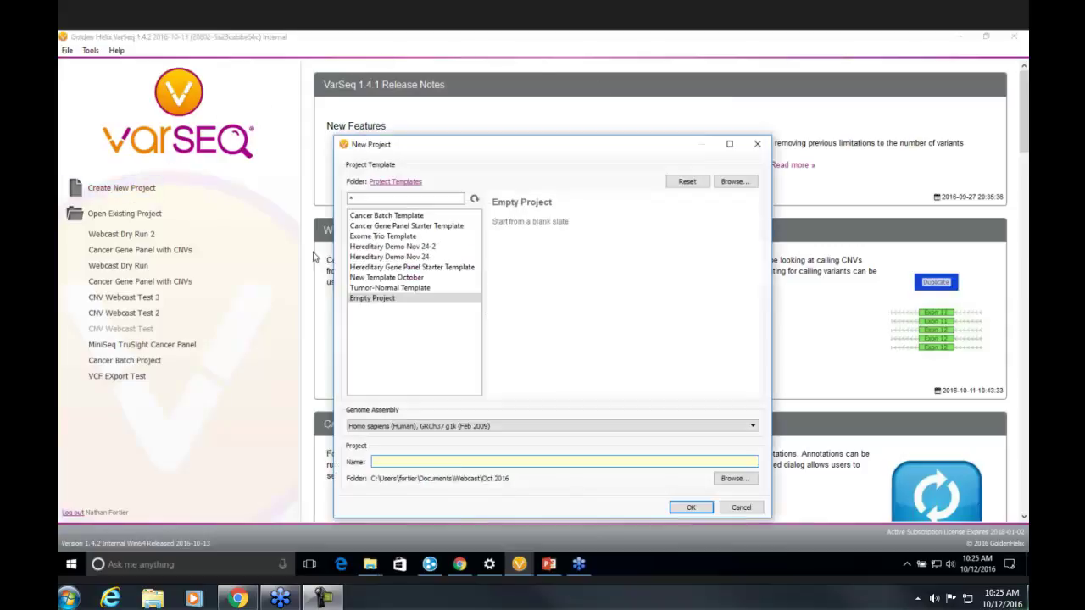
left_click(418, 463)
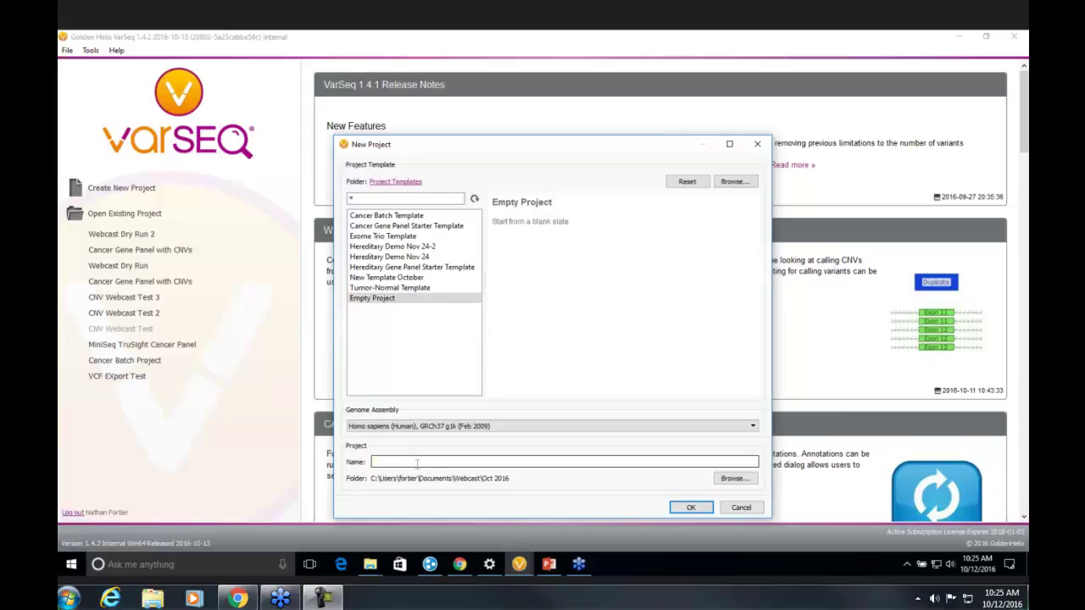
type("CNW Webcast")
left_click(688, 506)
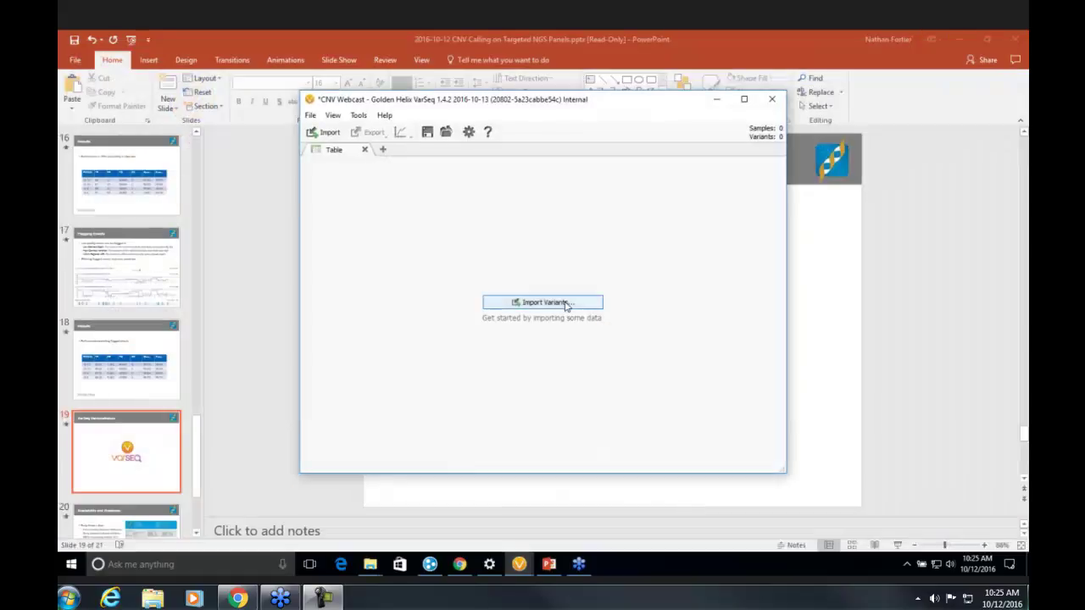
left_click(744, 100)
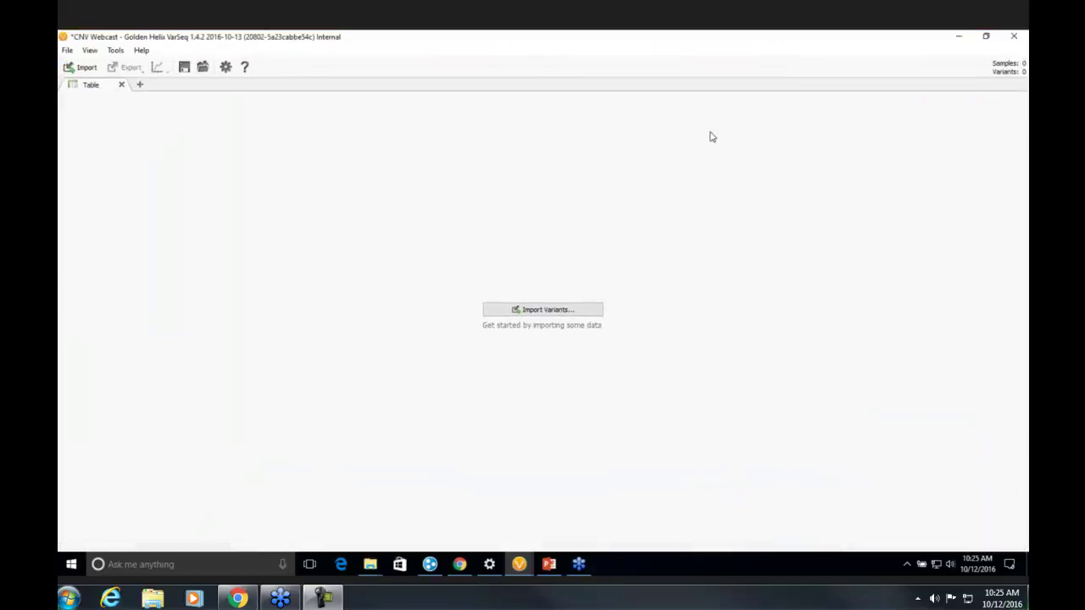
Start a variant import with all six sample VCF files from the BAMS_AND_VCFs folder and proceed to the sample options
left_click(547, 311)
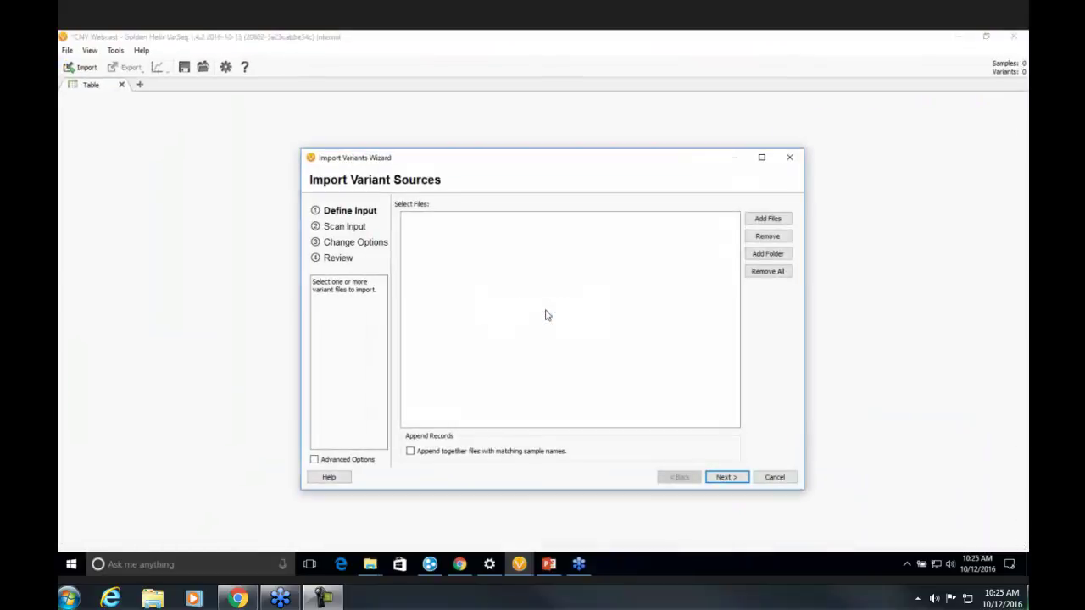
left_click(762, 220)
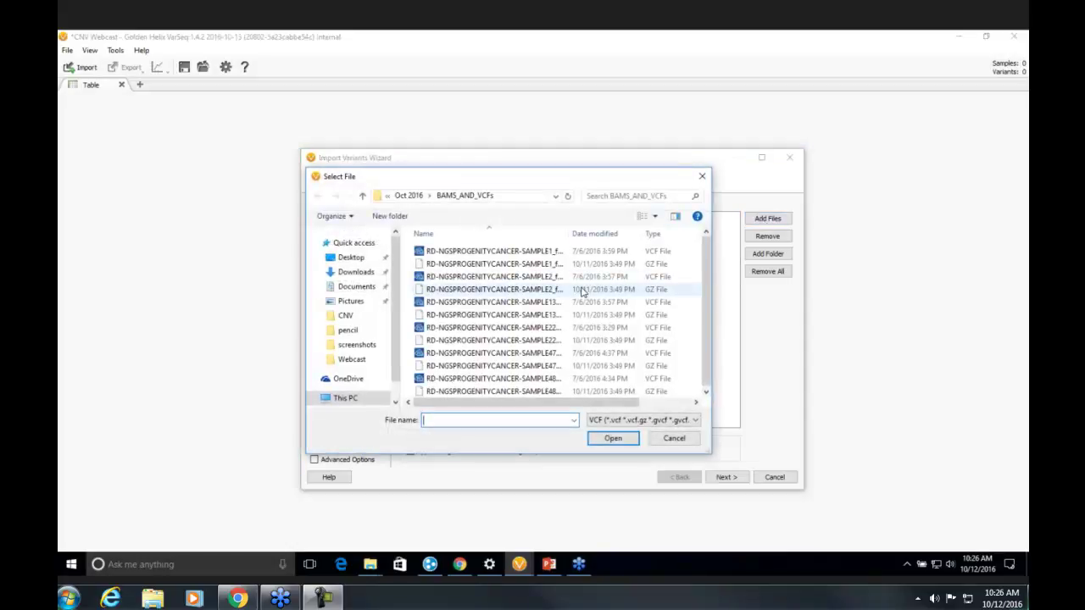
left_click(529, 303)
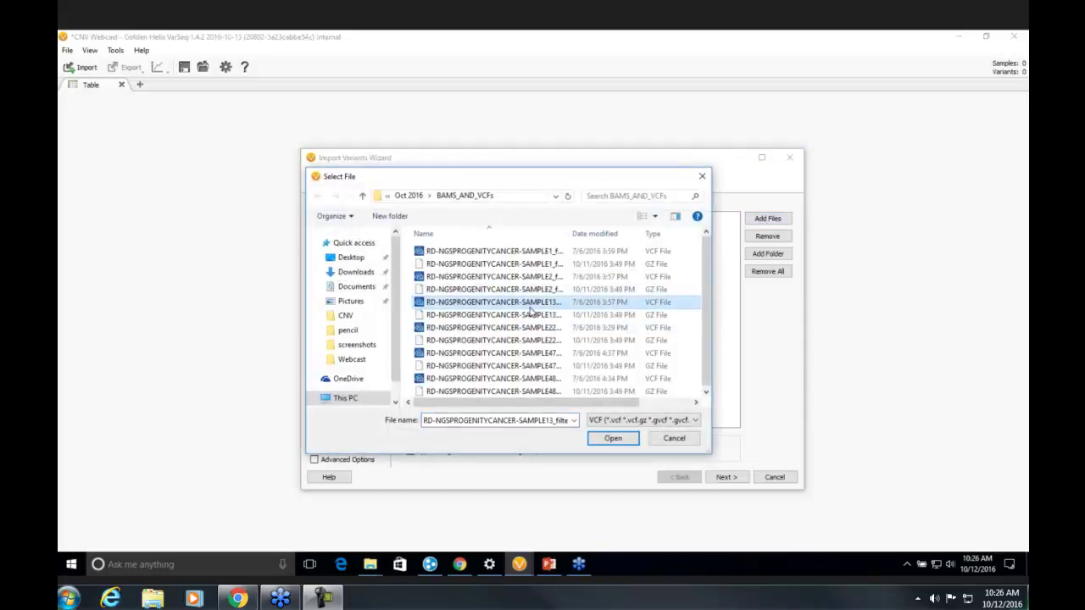
key("ctrl+a")
left_click(616, 440)
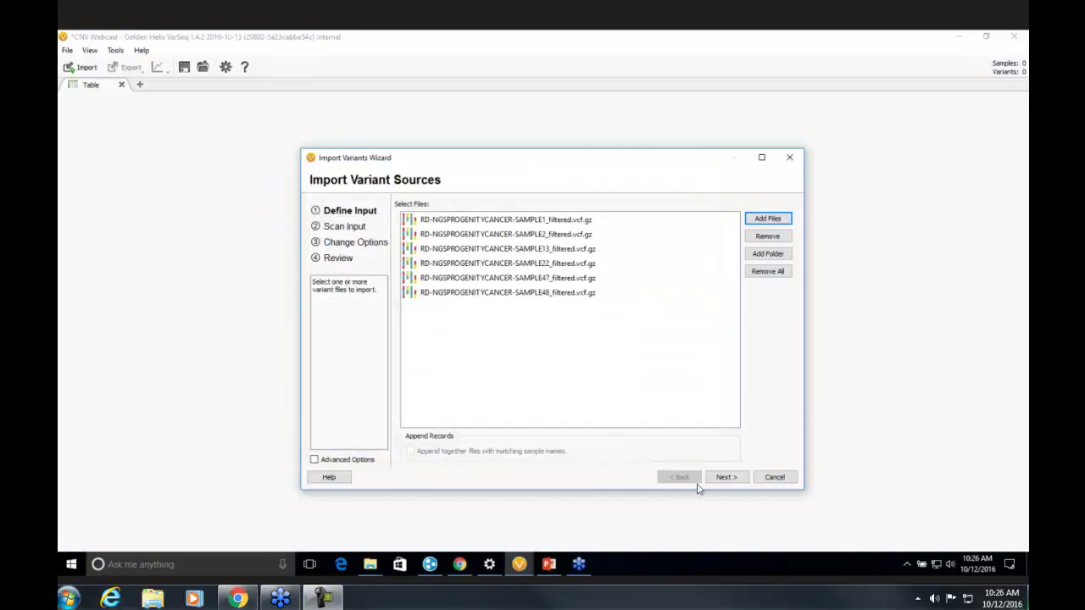
left_click(726, 477)
left_click(728, 477)
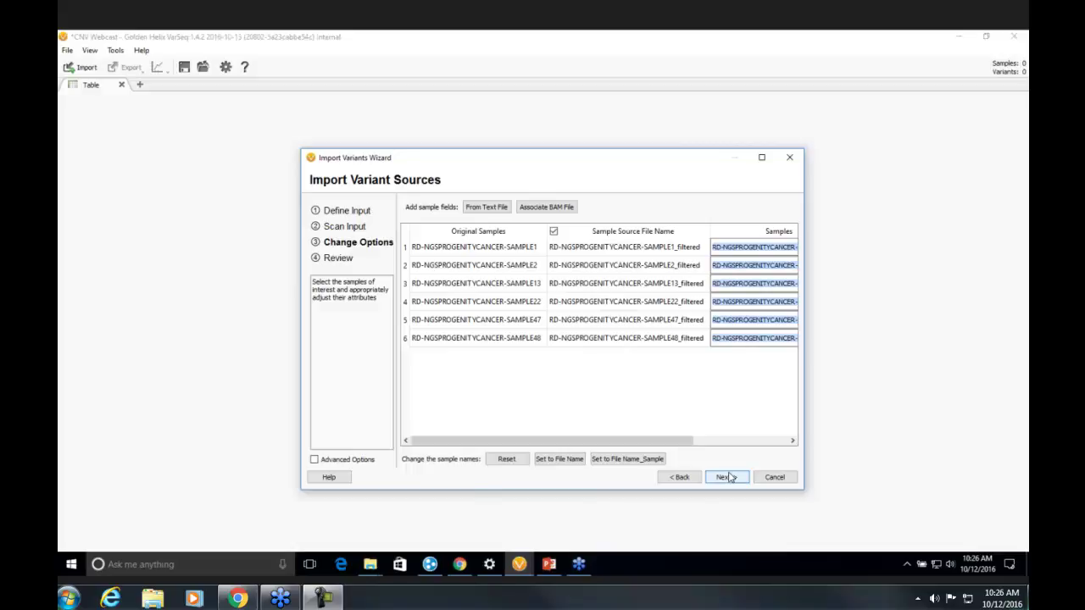
Associate each sample with its matching BAM file from BAMS_AND_VCFs, check the BAM paths and finish the variant import
left_click(556, 208)
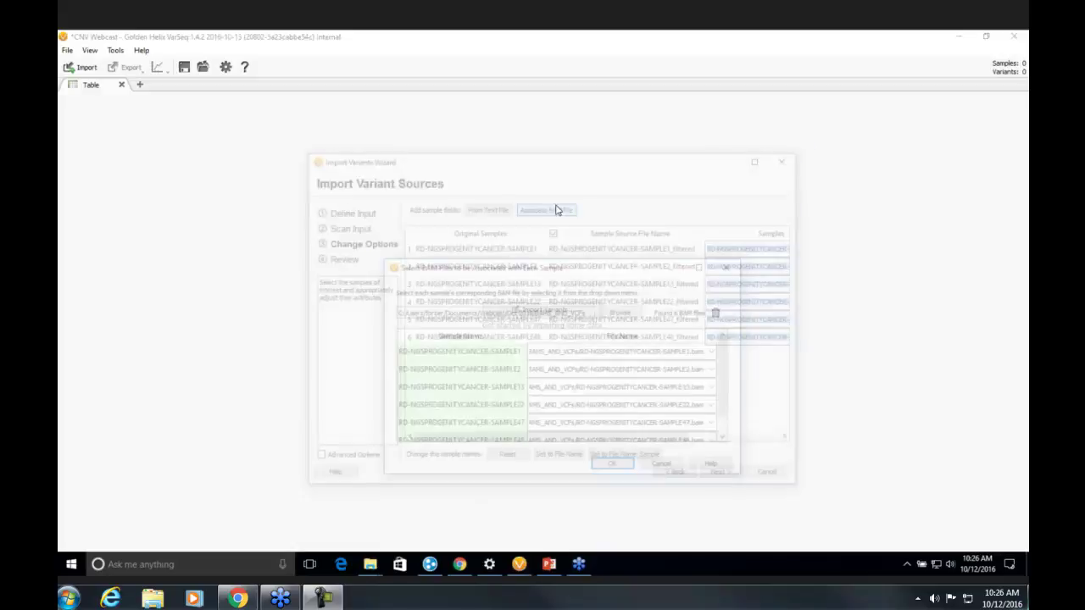
left_click_drag(566, 263, 558, 214)
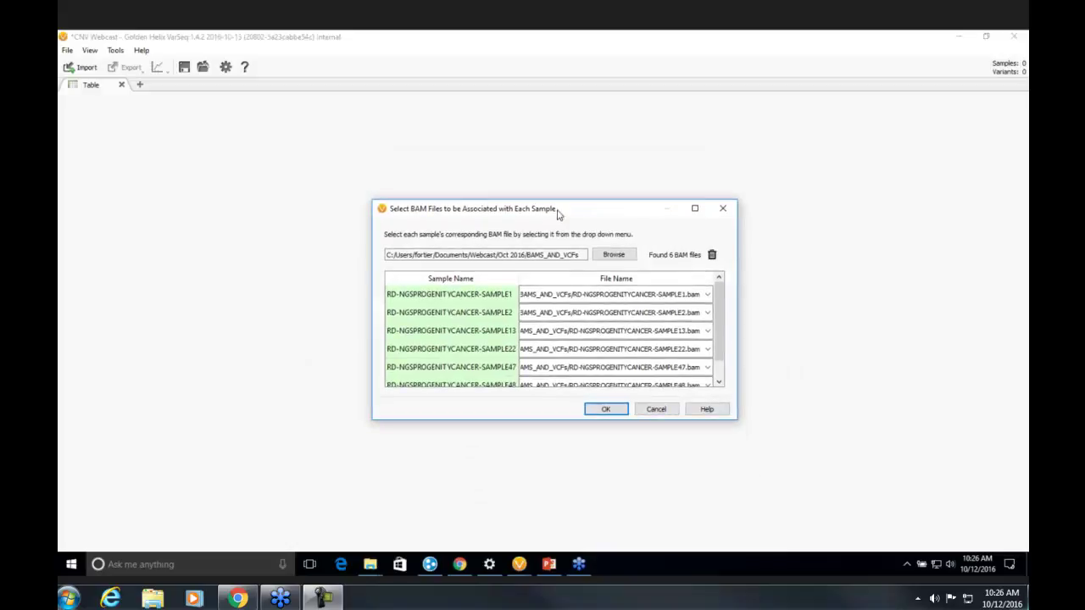
left_click(607, 413)
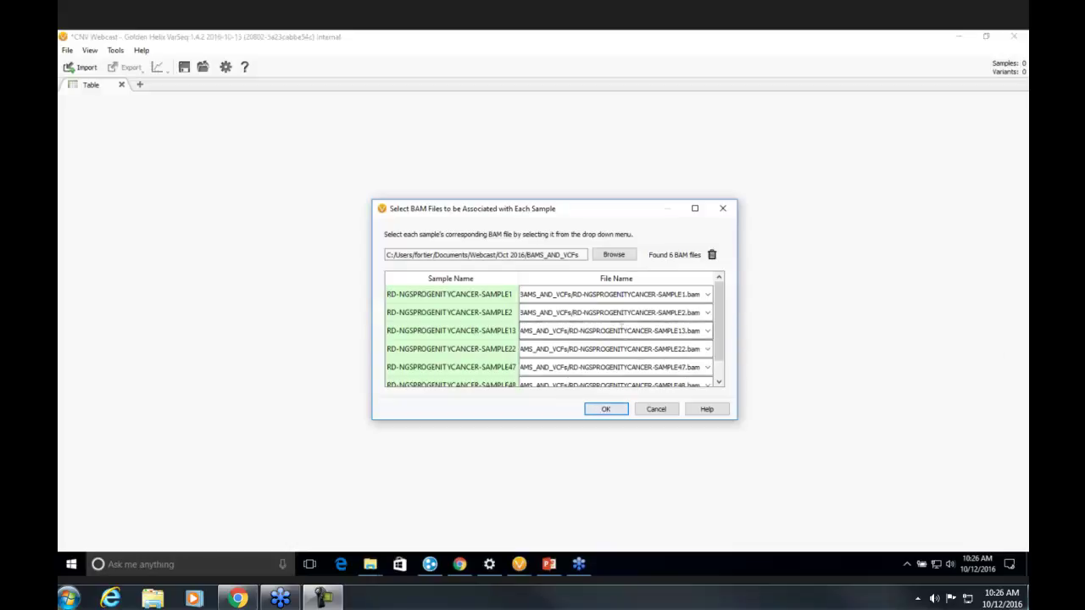
left_click(601, 410)
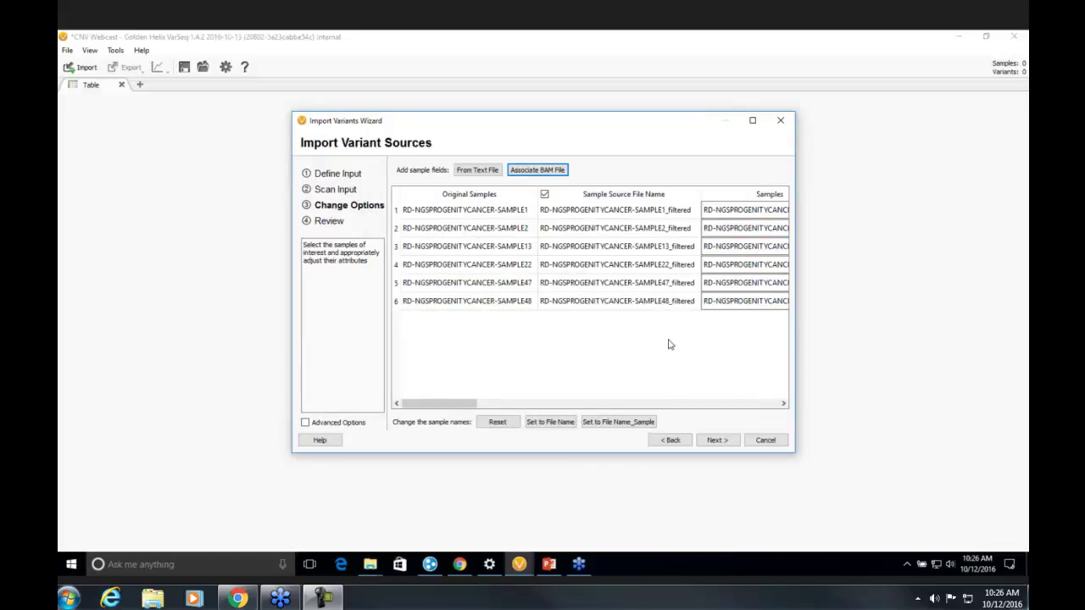
left_click_drag(470, 407, 761, 408)
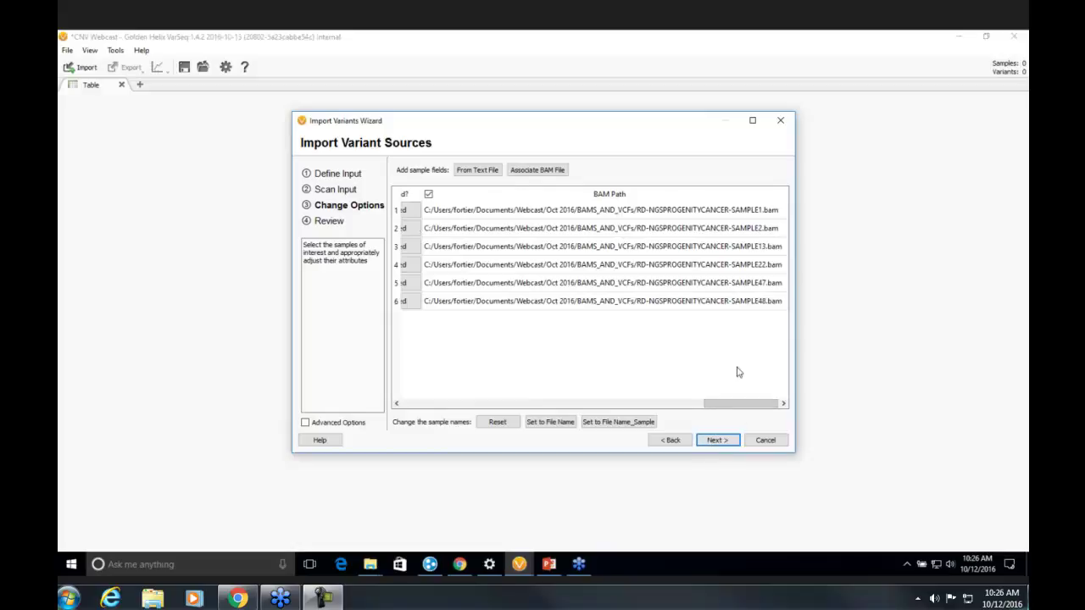
left_click(721, 440)
left_click(719, 440)
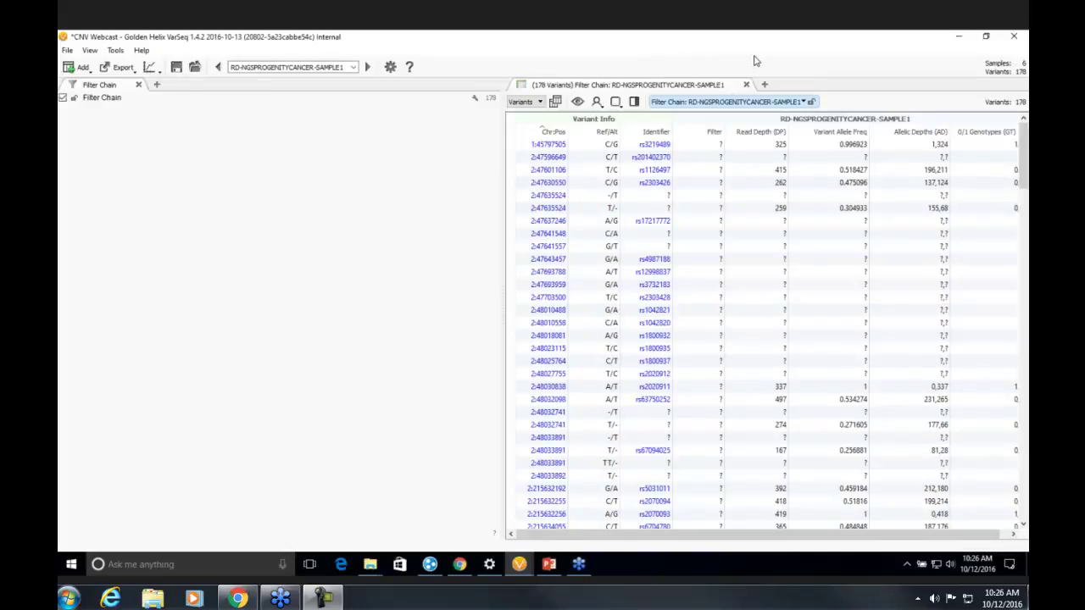
Close the Filter Chain view so the variant table fills the window
left_click(1013, 41)
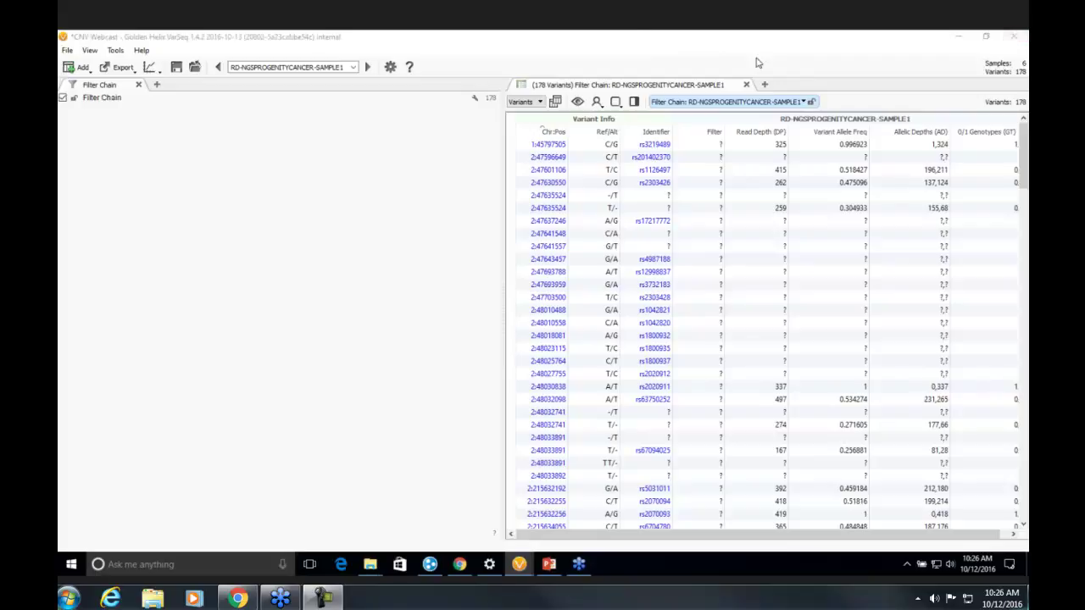
left_click(140, 86)
left_click(141, 86)
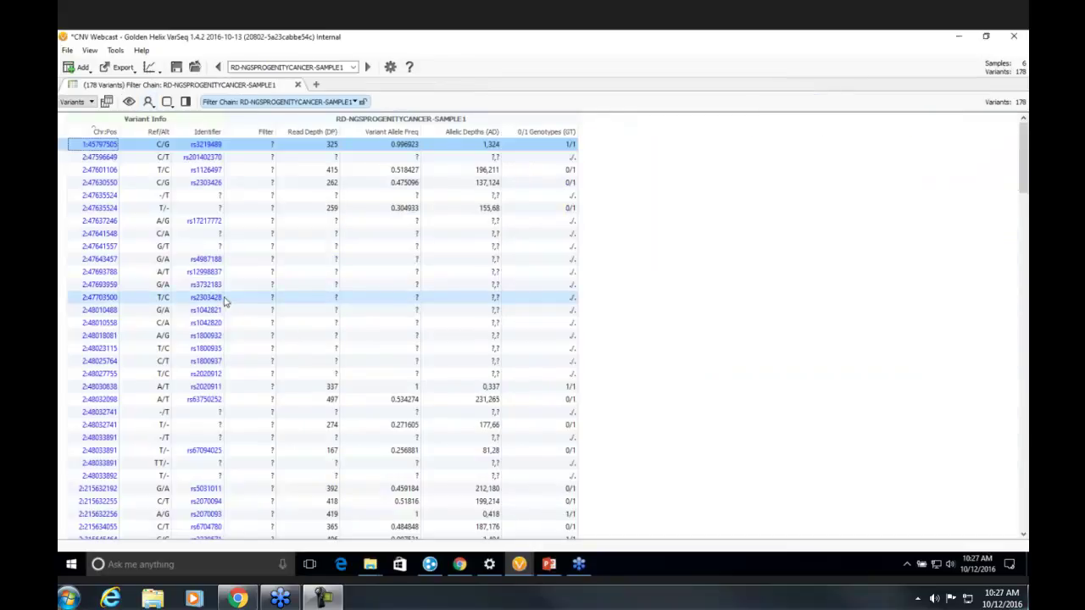
Run the Targeted Region Coverage algorithm using the local Prevention Cancer Panel as the interval track, without an additional depth threshold
left_click(68, 68)
left_click(85, 98)
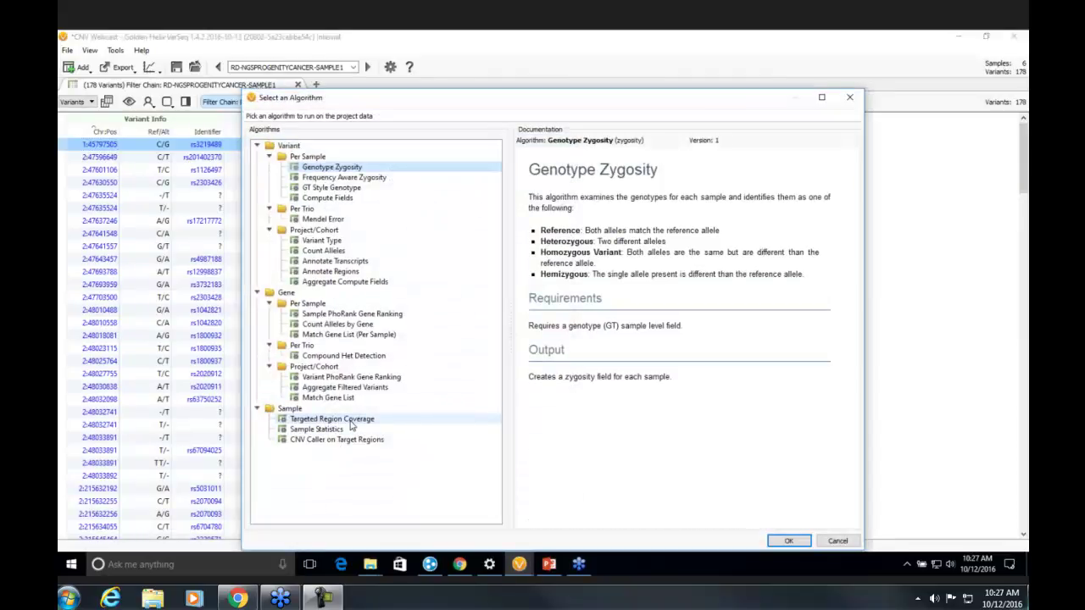
left_click(351, 425)
left_click(782, 542)
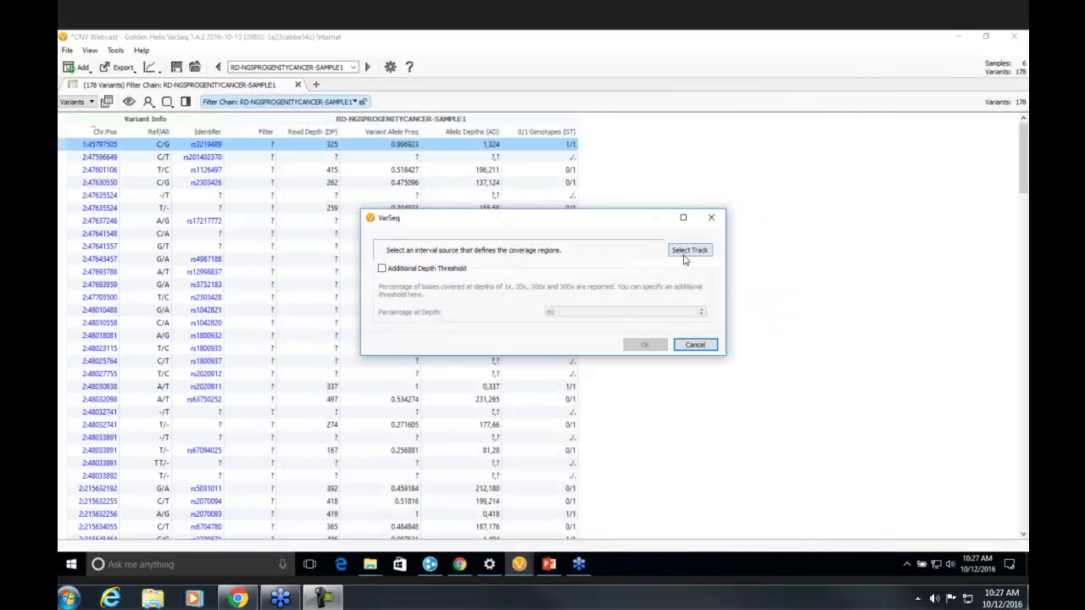
left_click(685, 252)
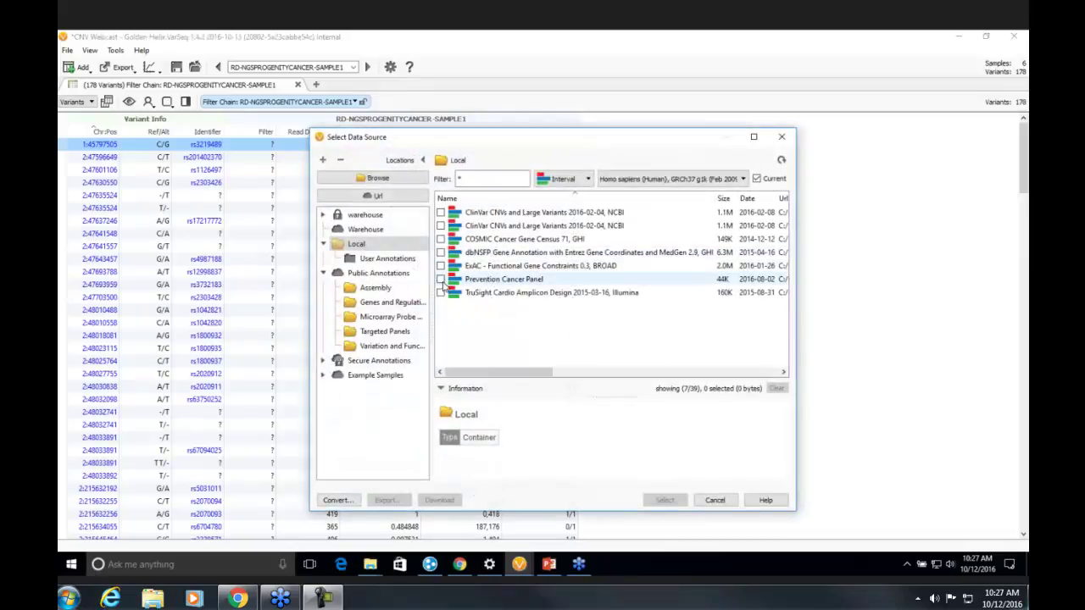
left_click(440, 280)
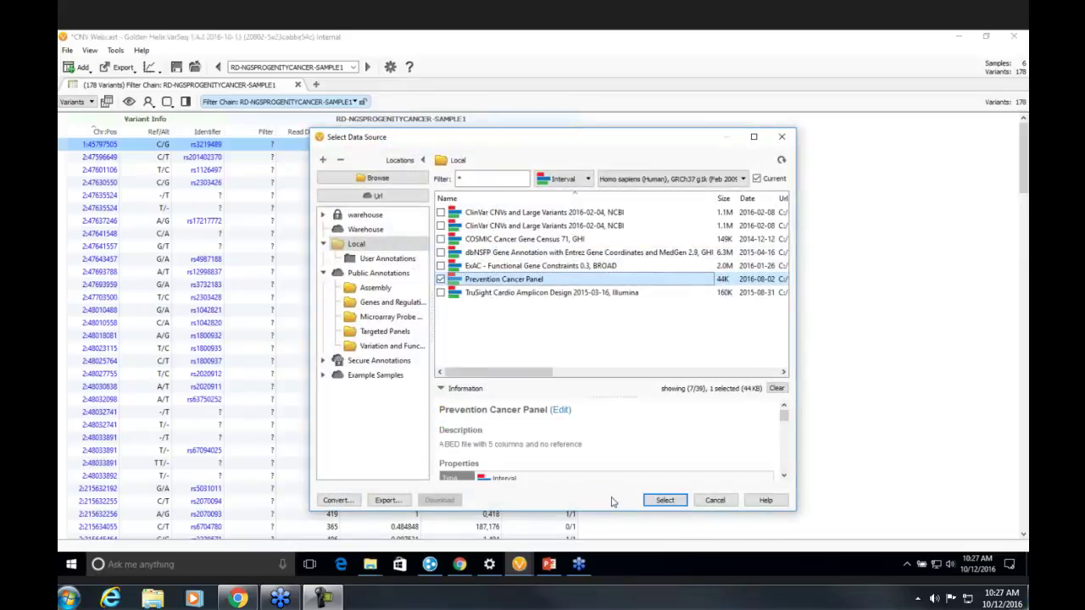
left_click(668, 501)
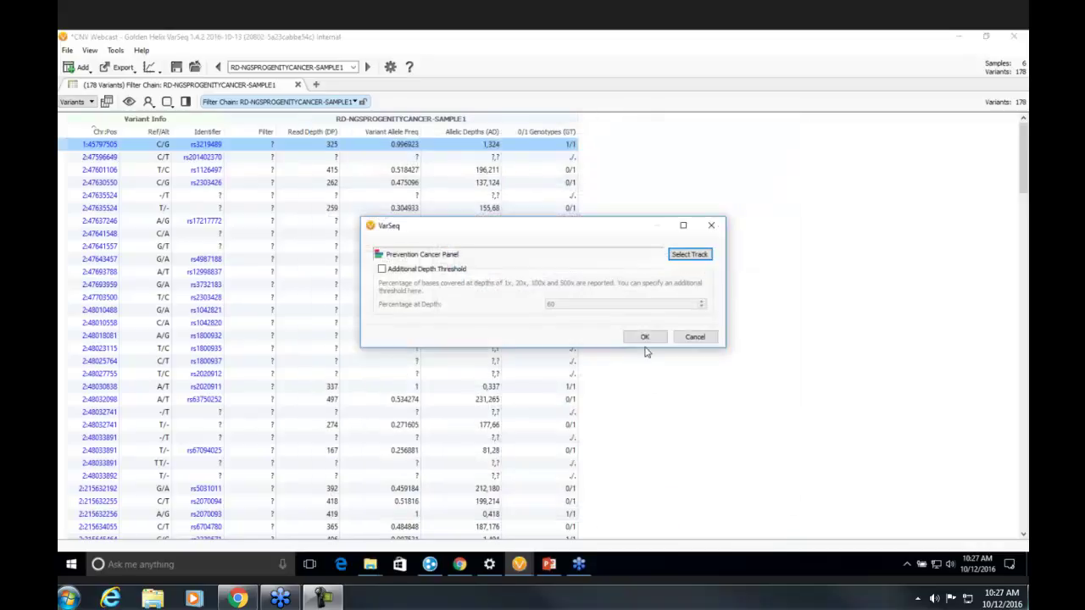
left_click(645, 337)
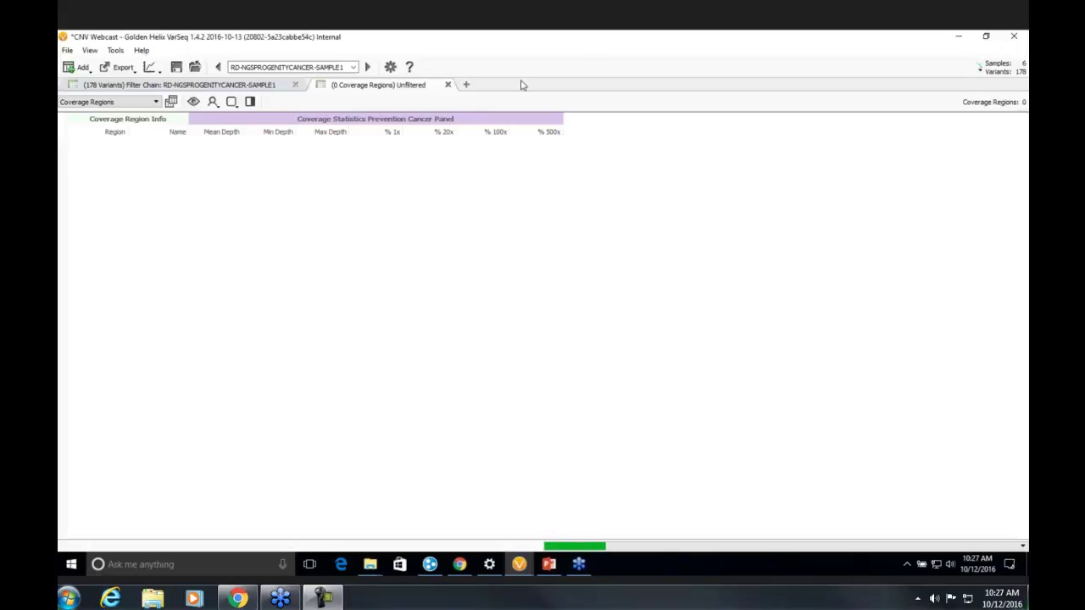
Add a table view of type Samples for the per-sample coverage statistics, and return to the coverage regions table
left_click(465, 86)
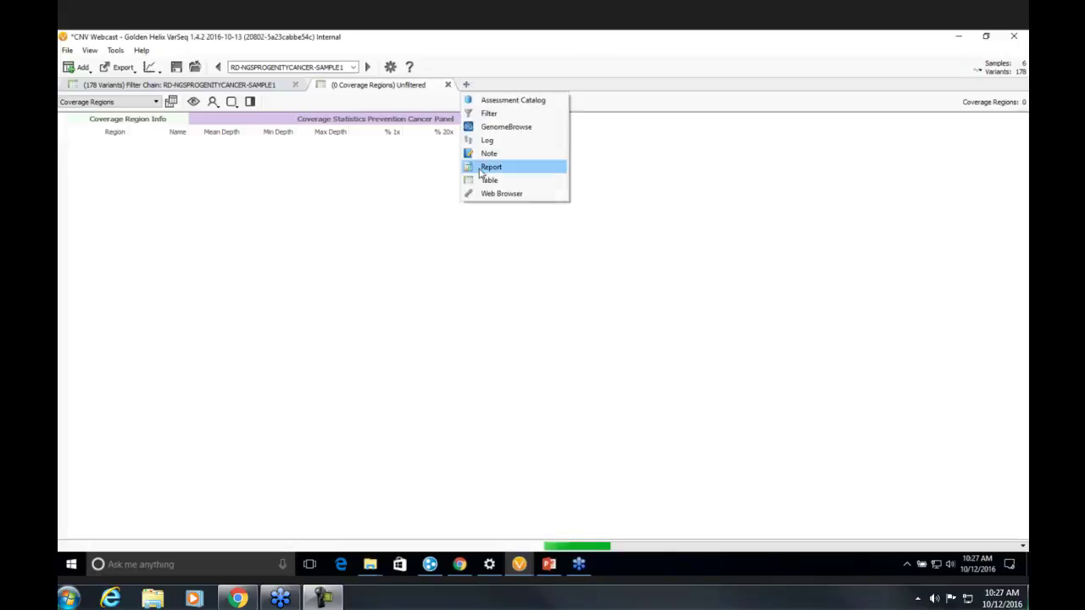
left_click(483, 180)
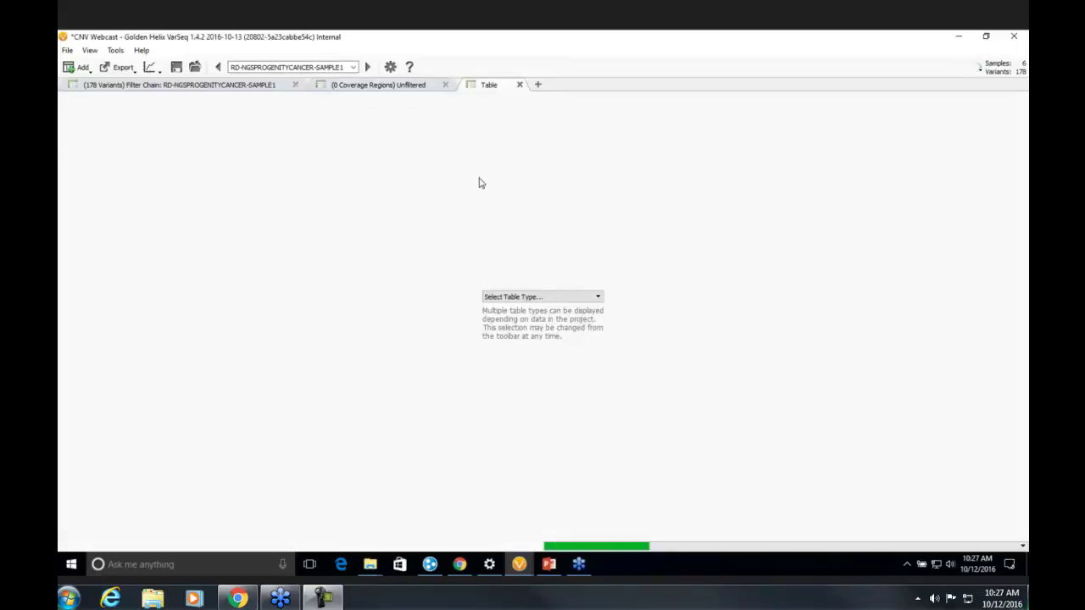
left_click(497, 298)
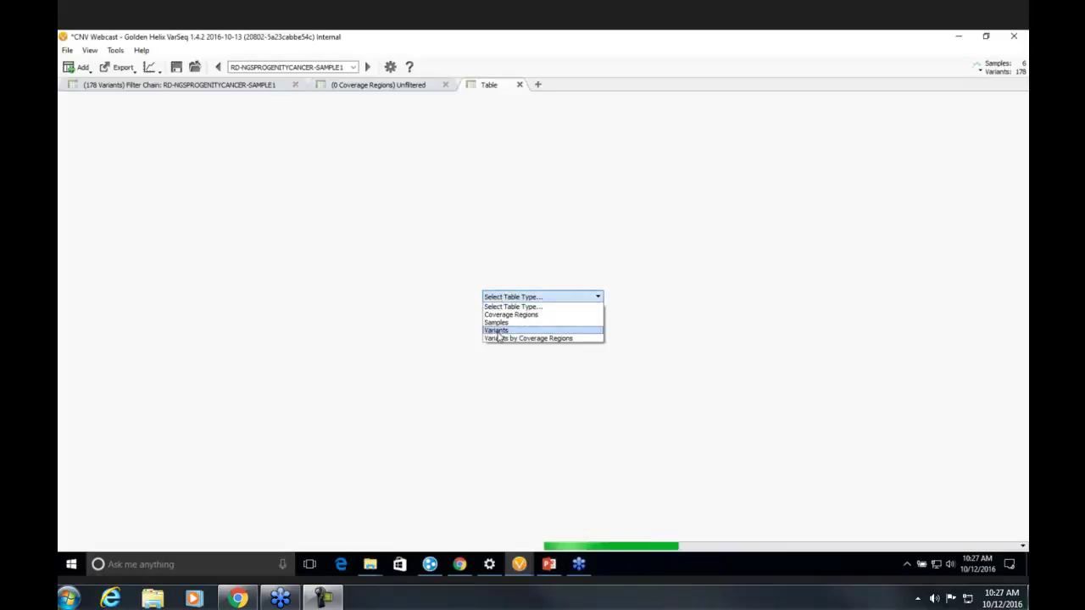
left_click(497, 325)
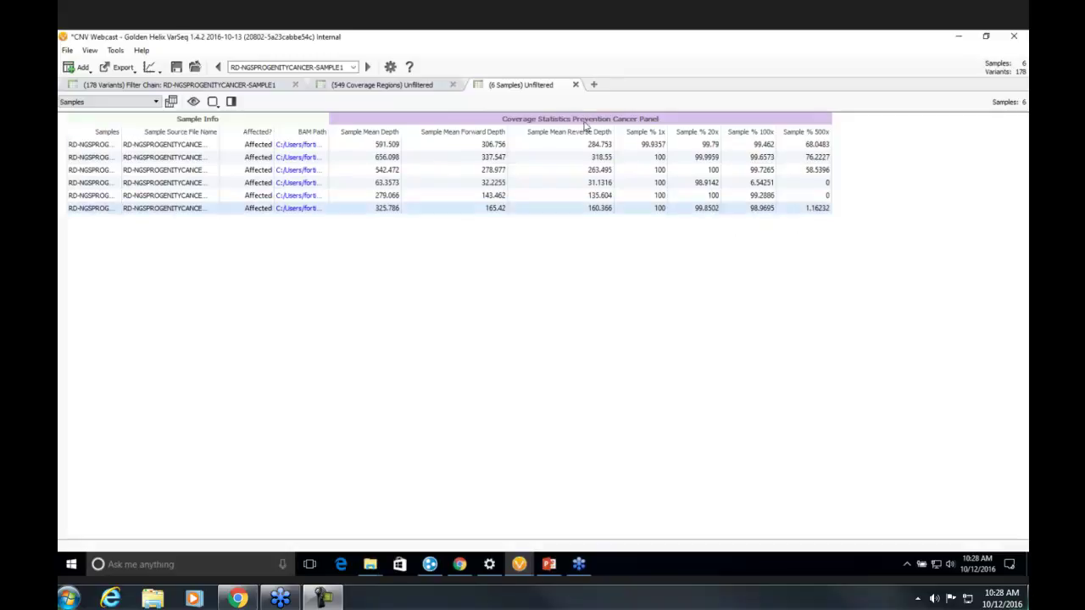
left_click(359, 86)
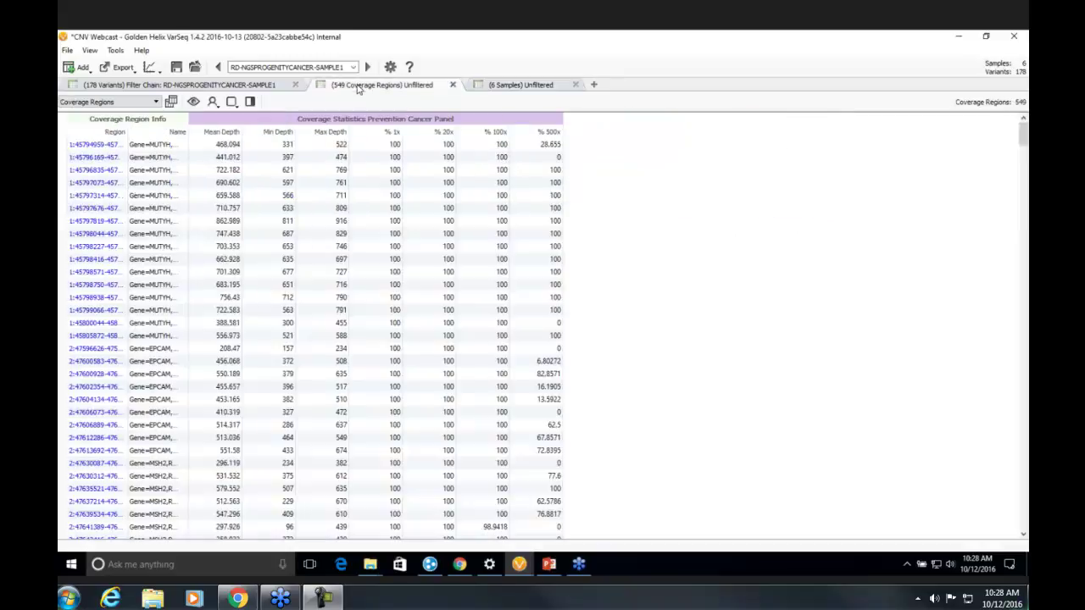
Run the CNV Caller on Target Regions algorithm with the probability of CNV set to 1E-12 and the other default options
left_click(91, 68)
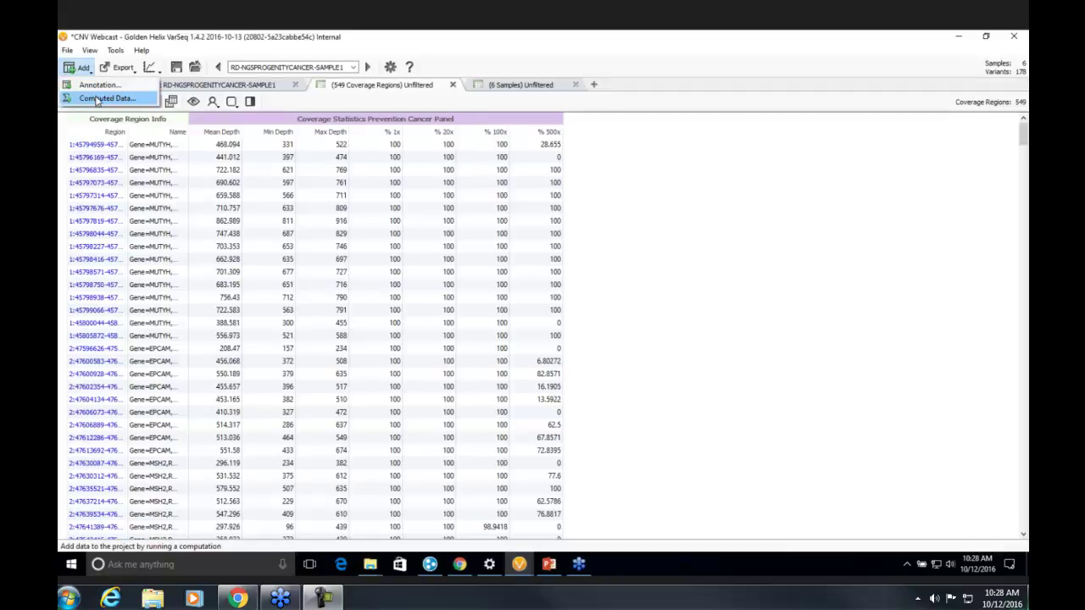
left_click(93, 99)
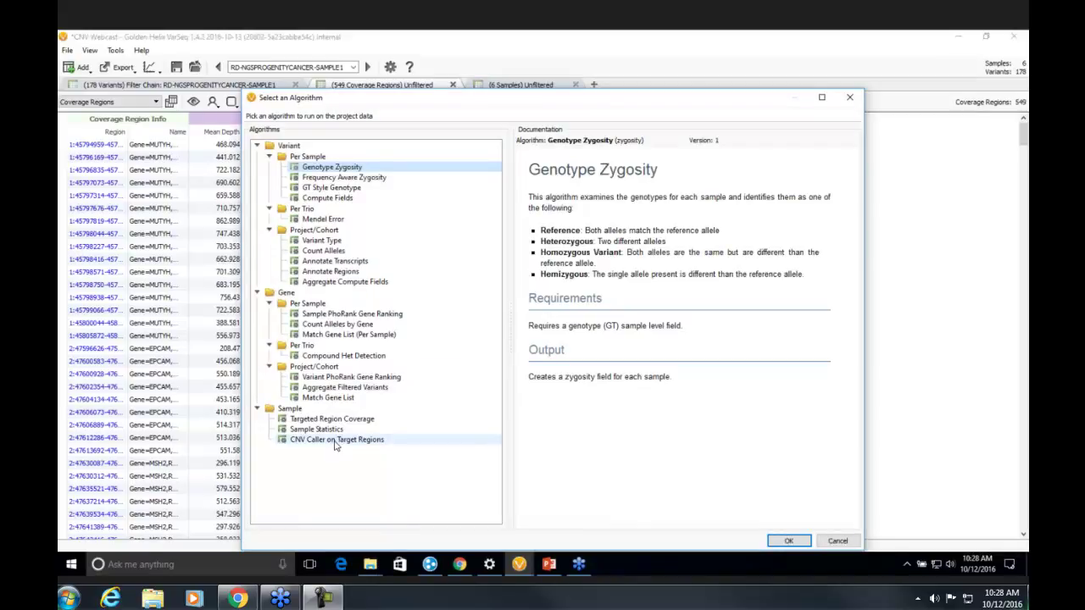
left_click(337, 442)
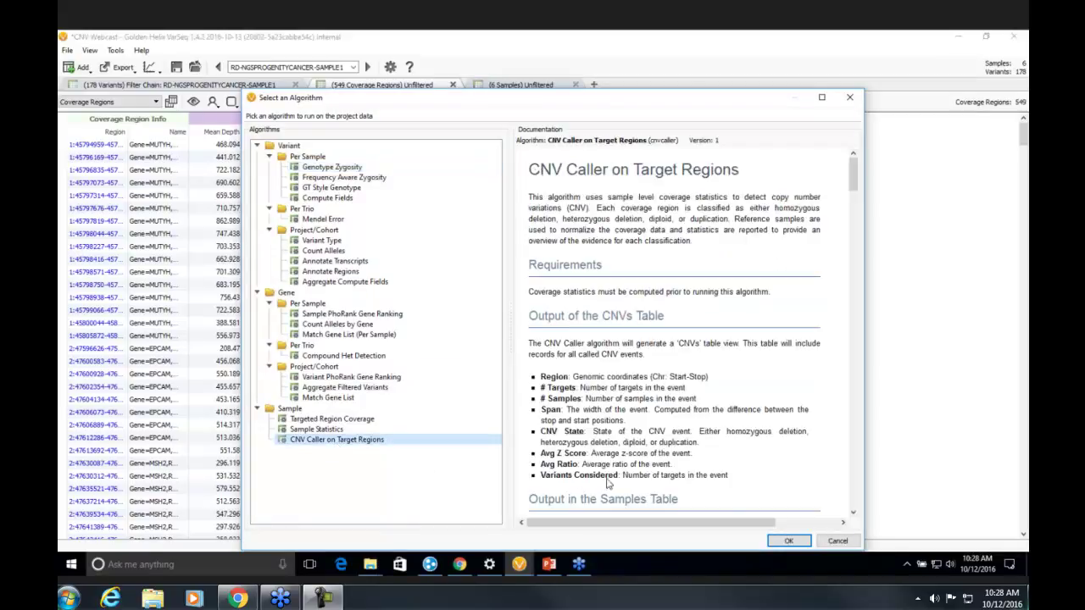
left_click(787, 542)
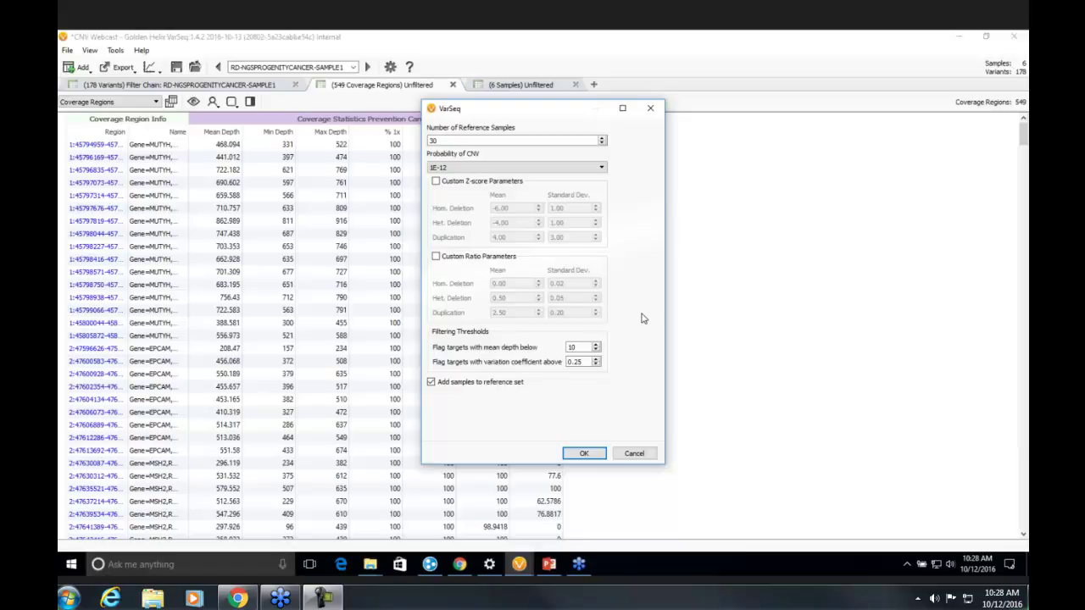
left_click(566, 174)
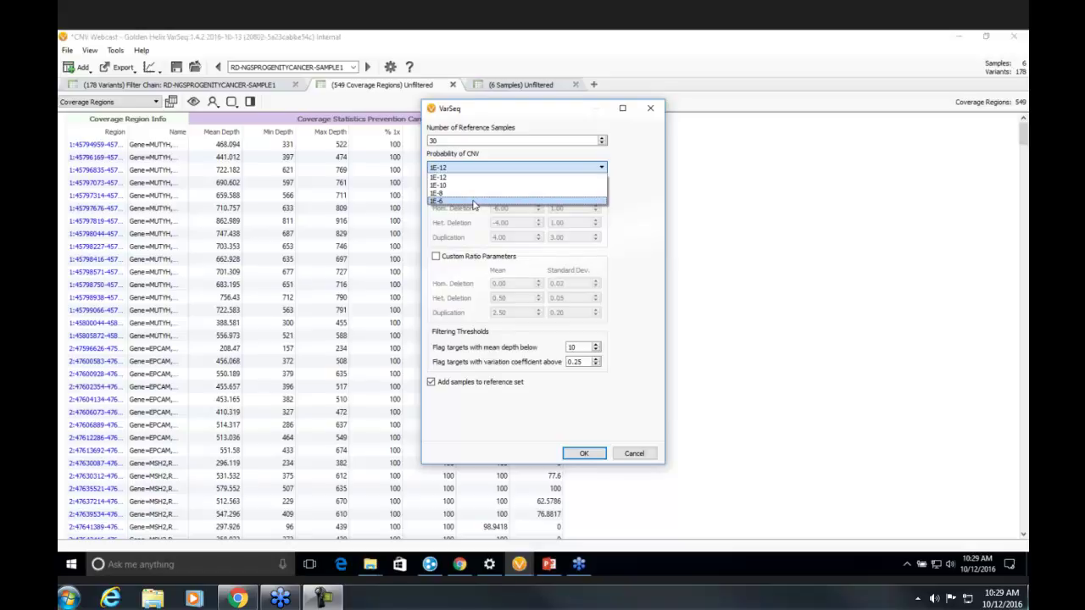
left_click(443, 177)
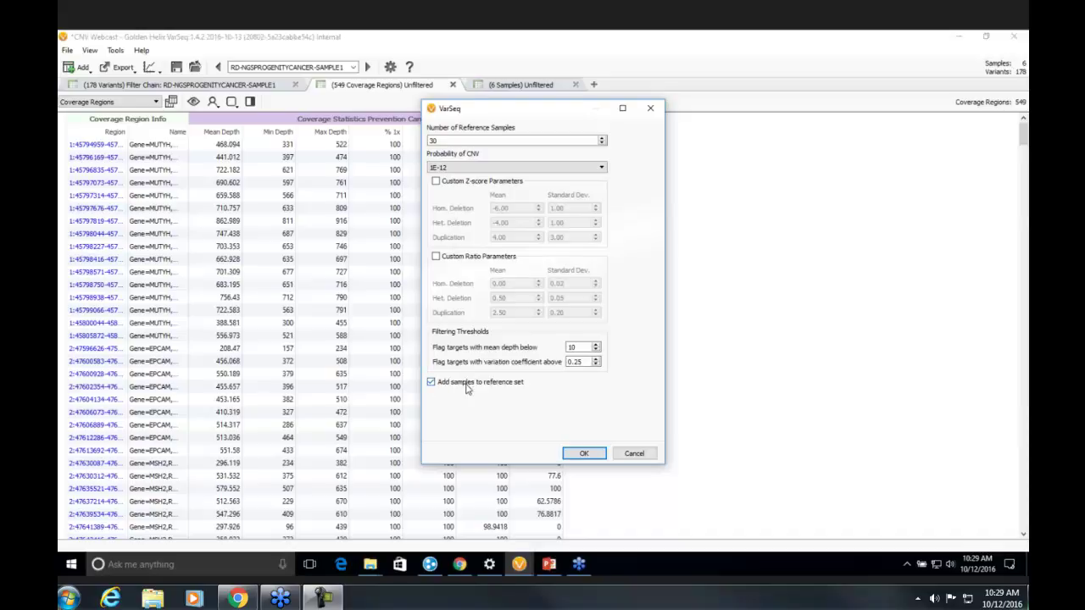
left_click(584, 455)
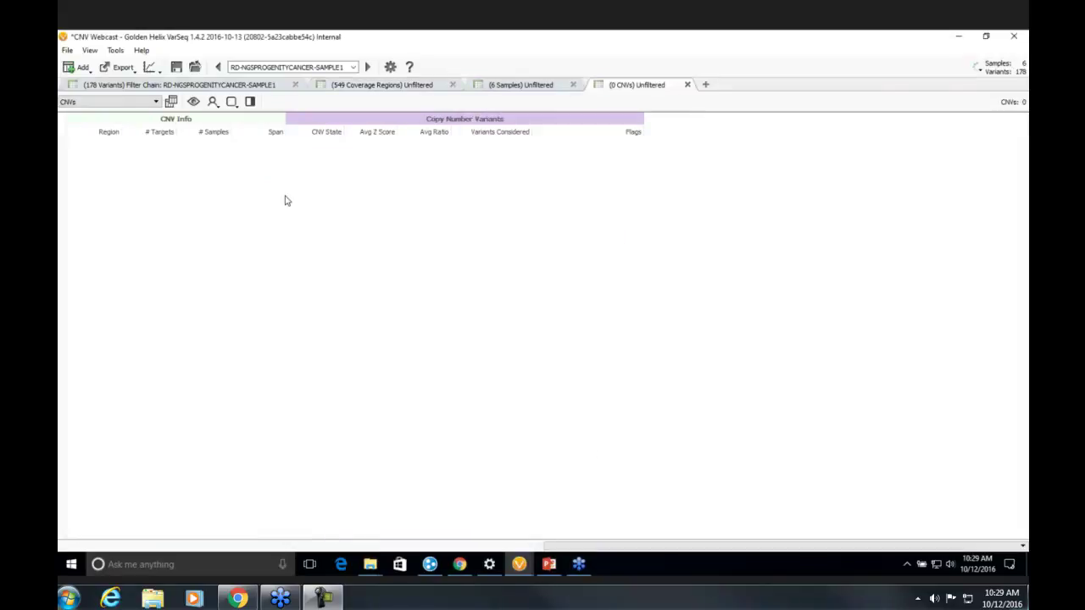
Check the copy number states in the coverage regions table, return to the CNVs table and switch the current sample to RD-NGSPROGENITYCANCER-SAMPLE2
left_click(406, 85)
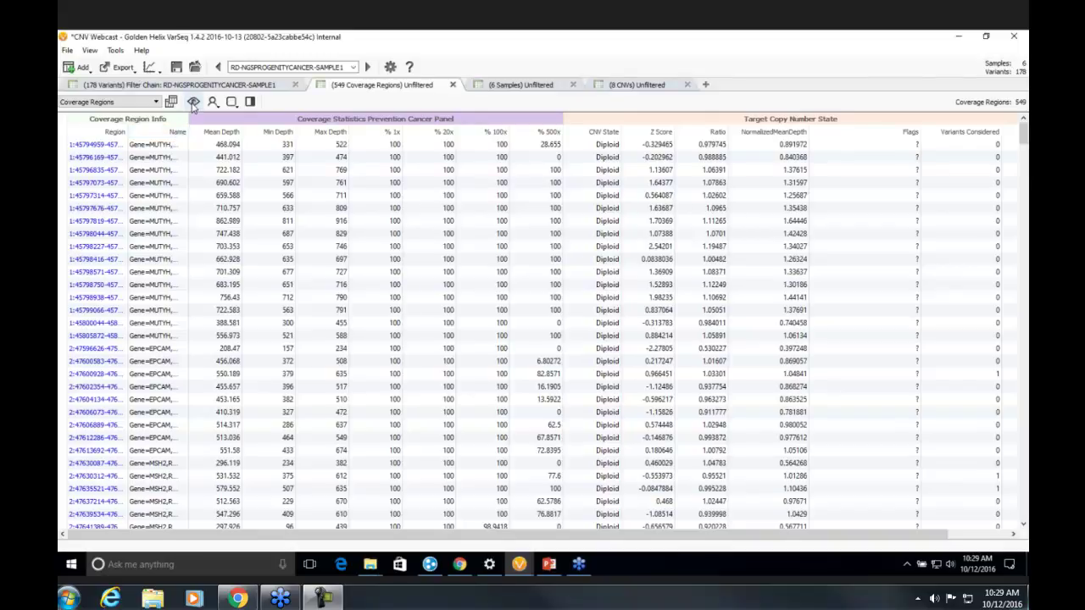
left_click(621, 85)
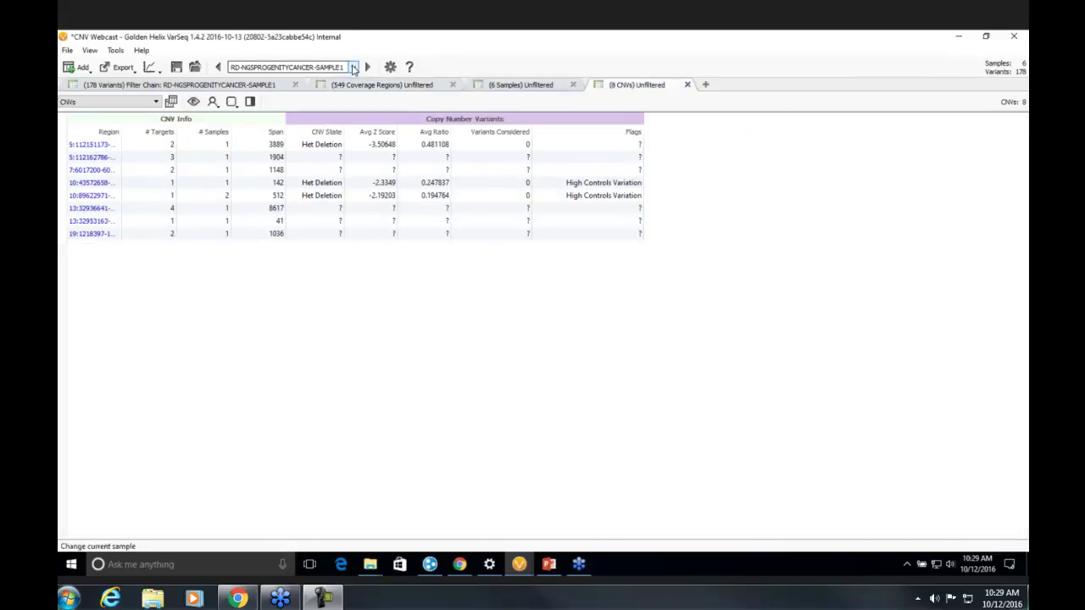
left_click(352, 67)
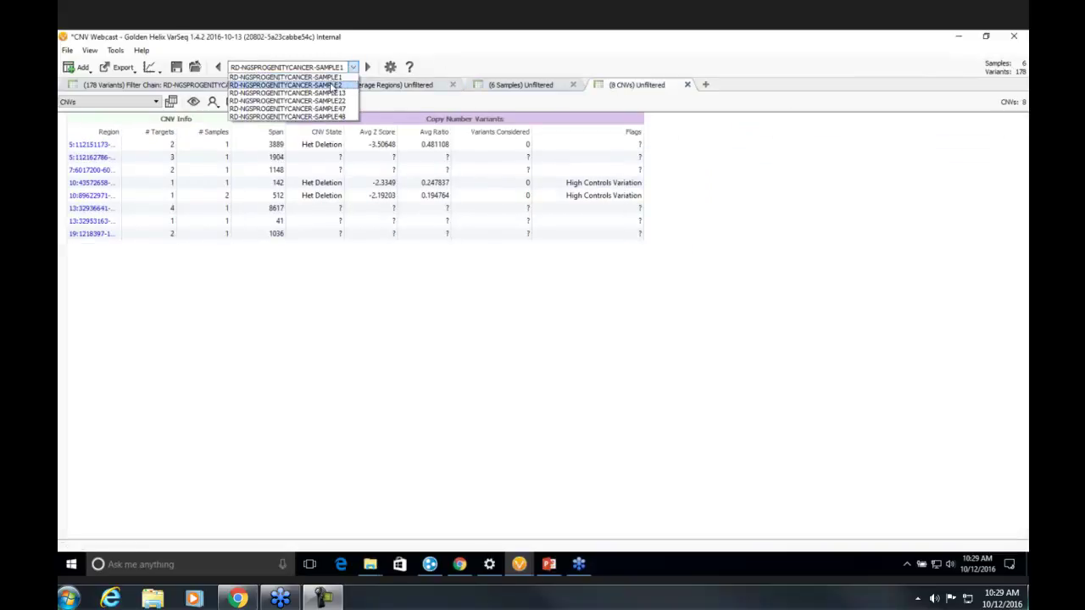
left_click(331, 86)
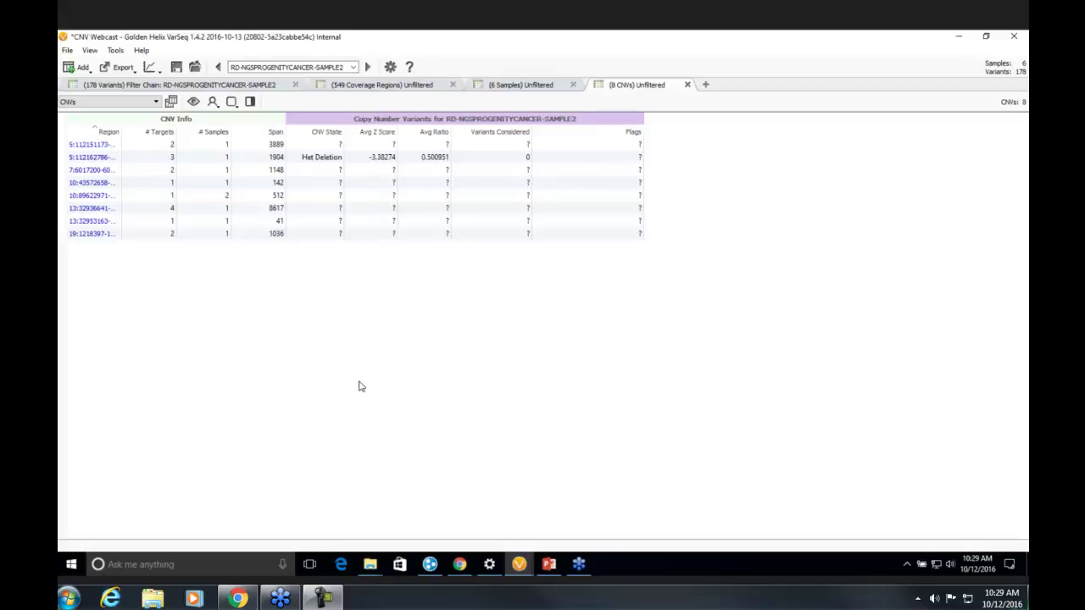
left_click(402, 159)
left_click(395, 168)
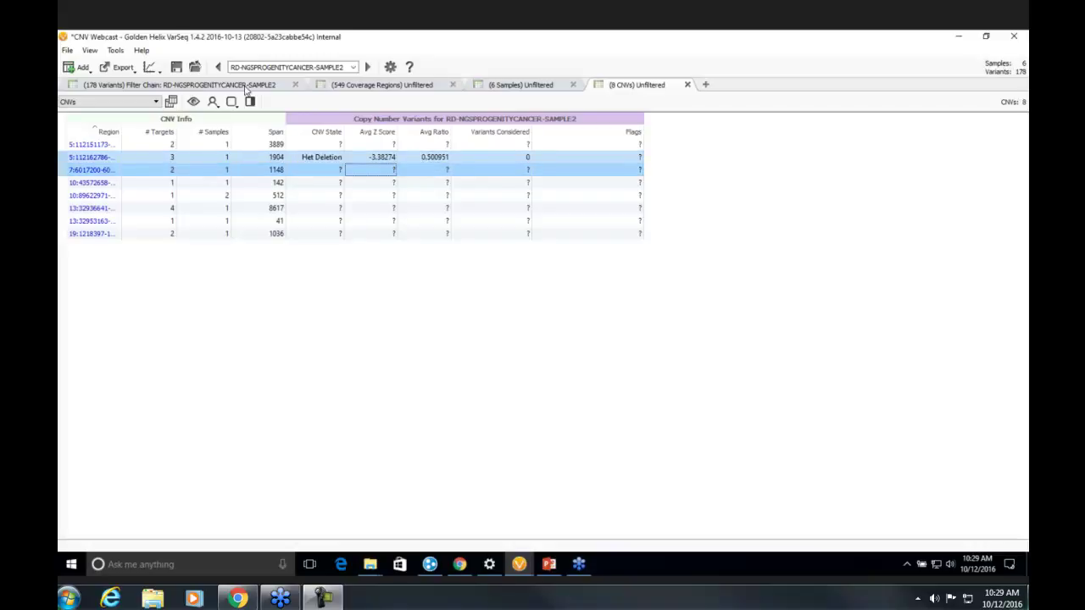
Plot the current sample's read alignment in the genome browser and hide its pile-up plot
left_click(150, 67)
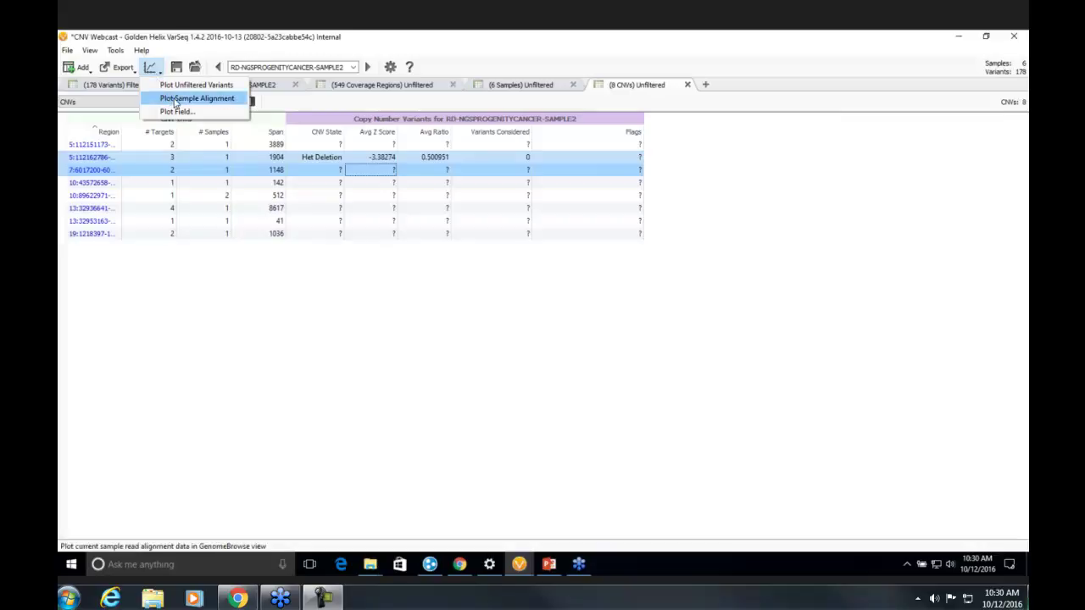
left_click(176, 99)
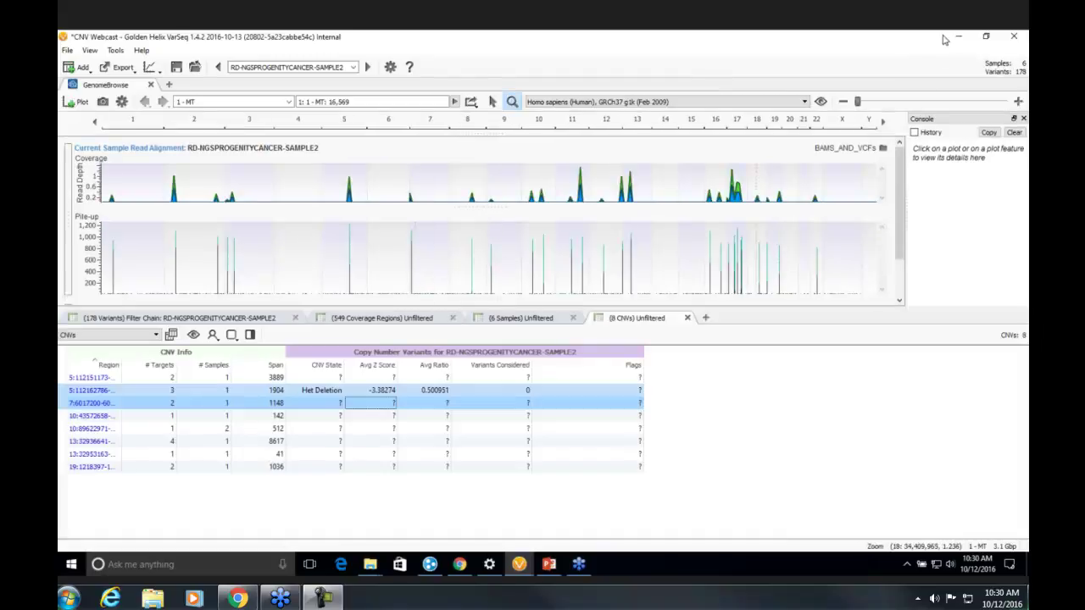
left_click(987, 38)
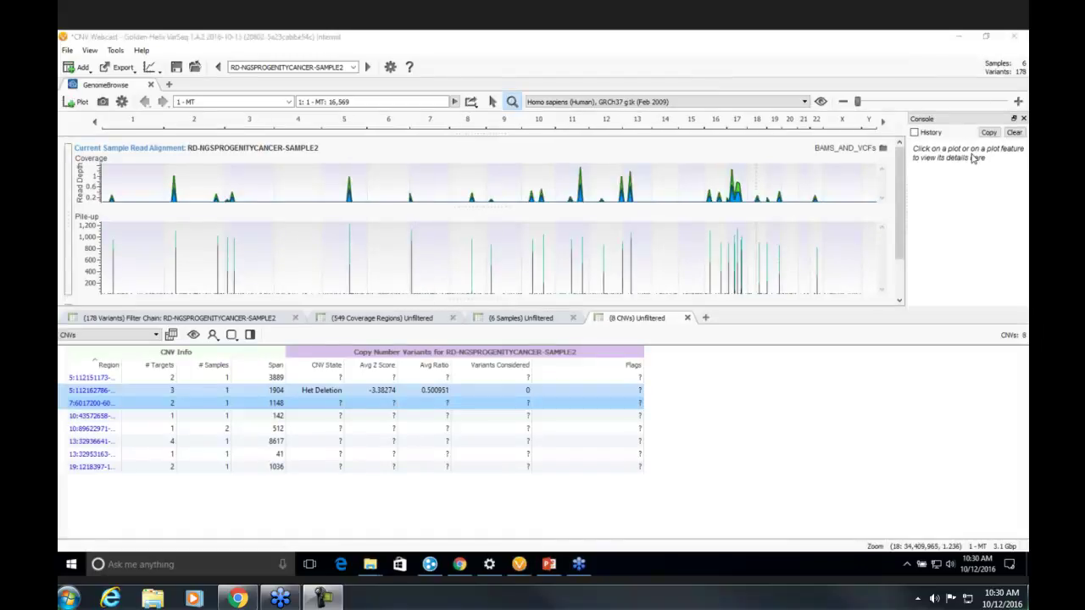
left_click(871, 230)
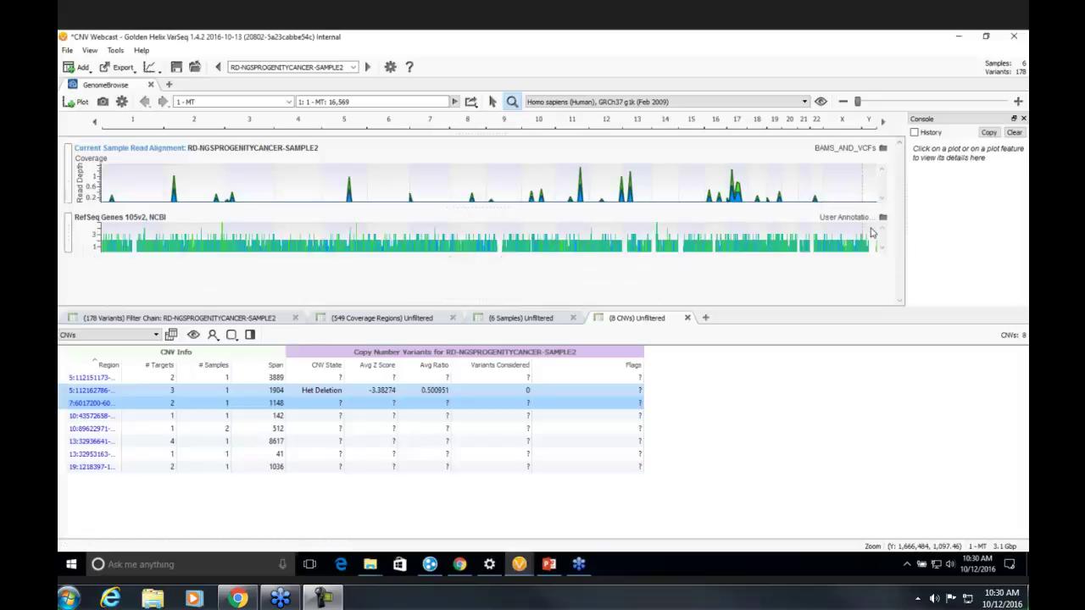
Plot the CNV State column of the CNVs table for the current sample
left_click(716, 414)
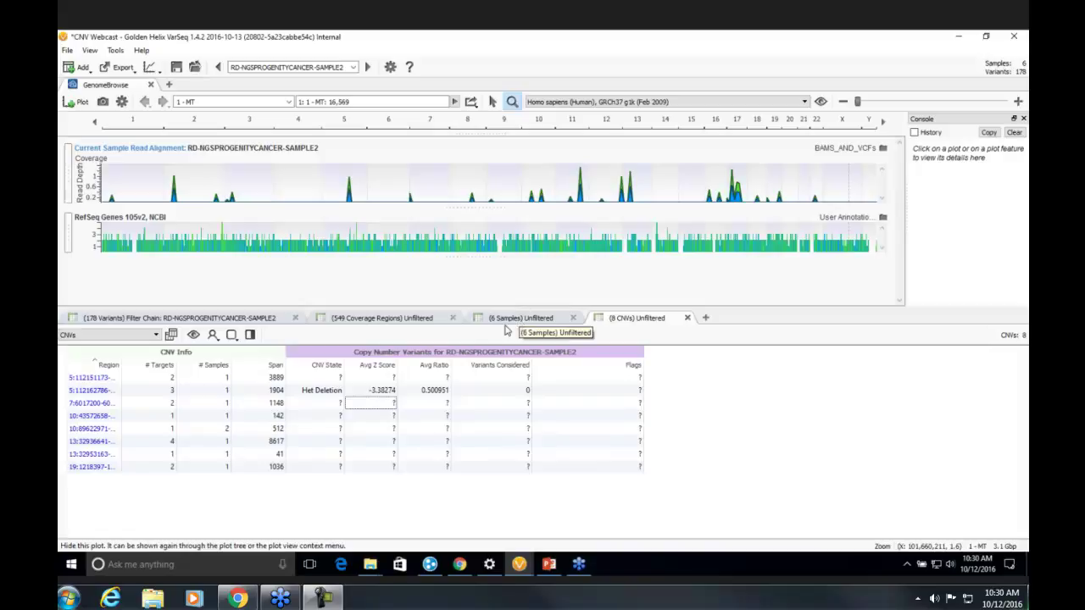
right_click(307, 369)
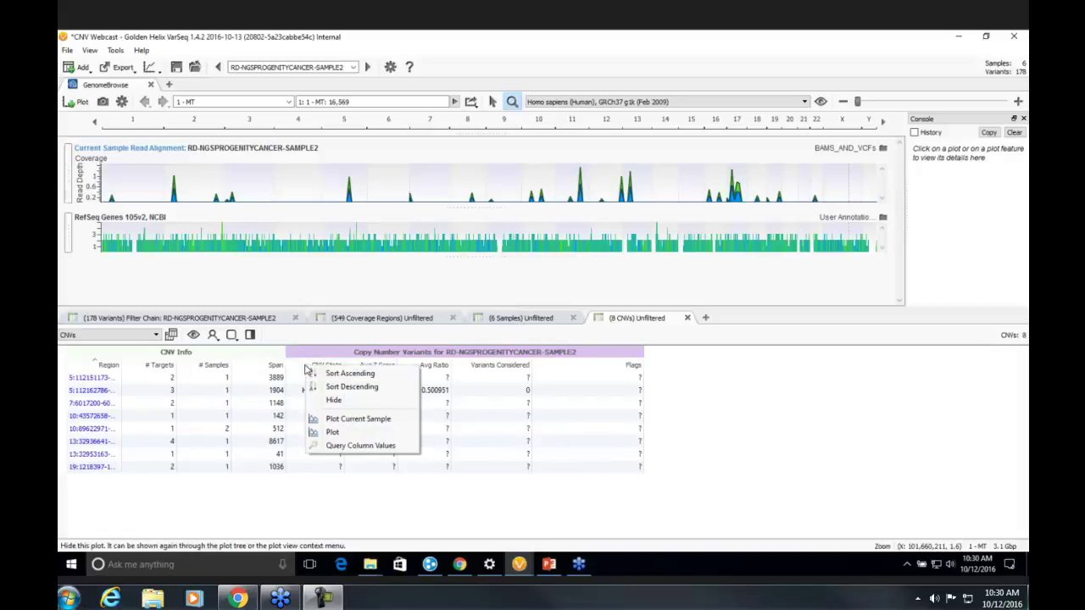
left_click(362, 423)
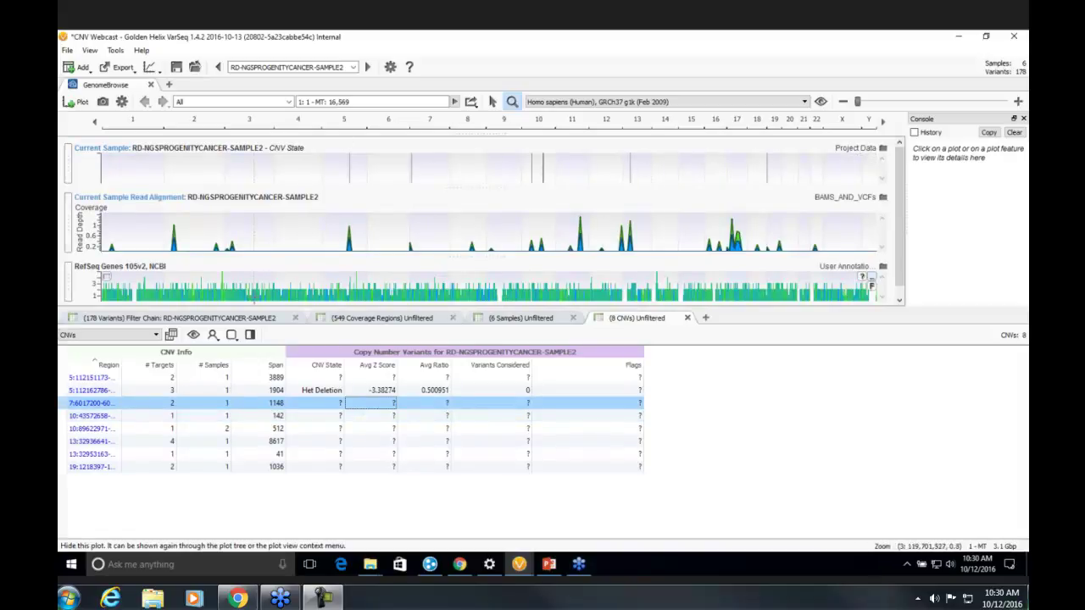
Filter the CNVs table to the states Het Deletion and Duplicate, and show the CNV at 5:112162786 in the genome browser
right_click(319, 366)
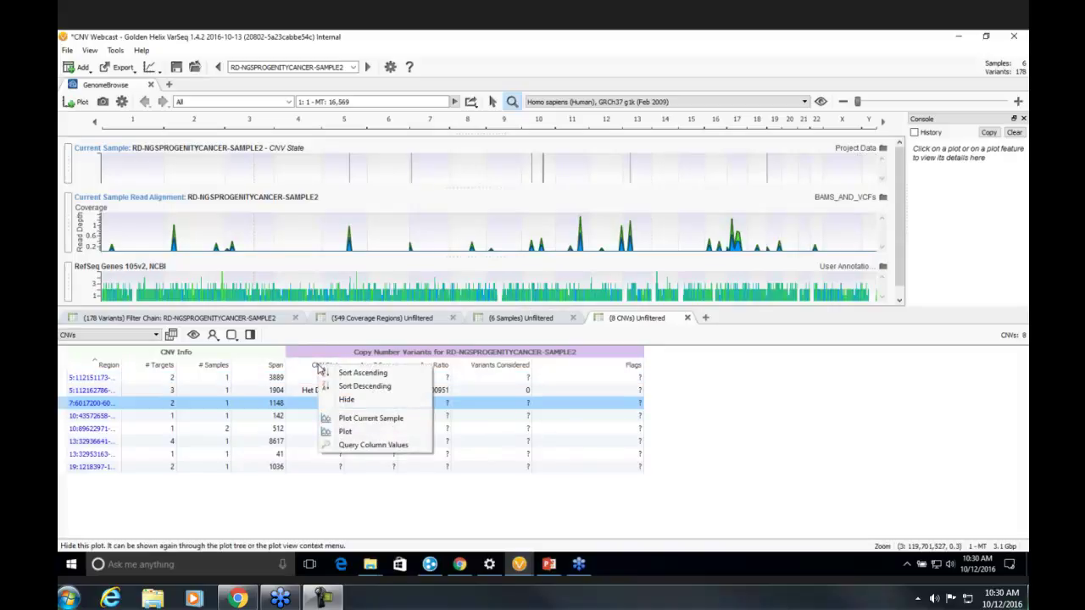
left_click(351, 447)
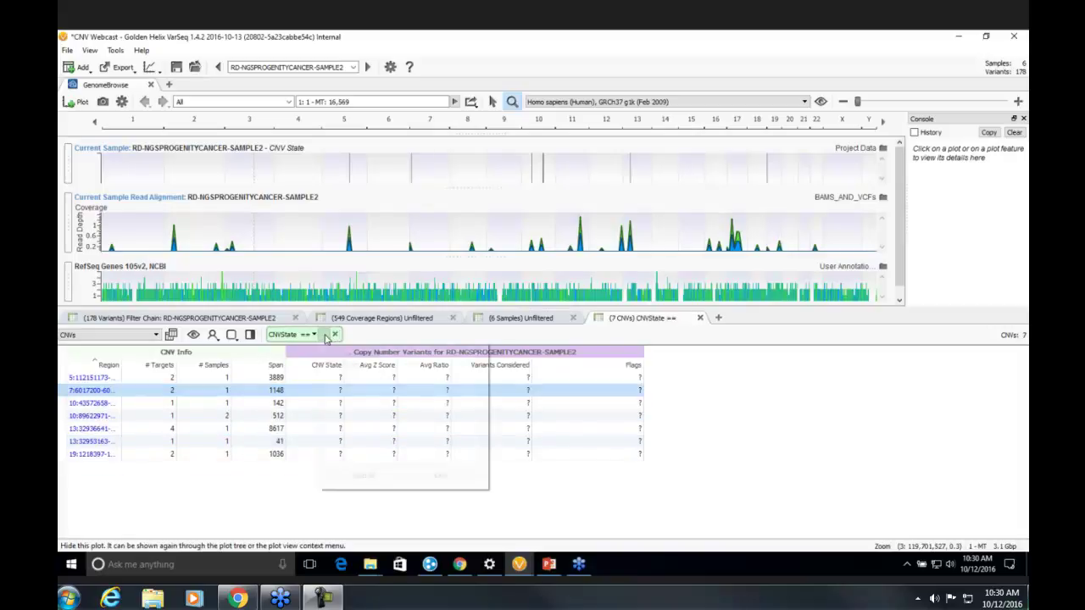
left_click(327, 336)
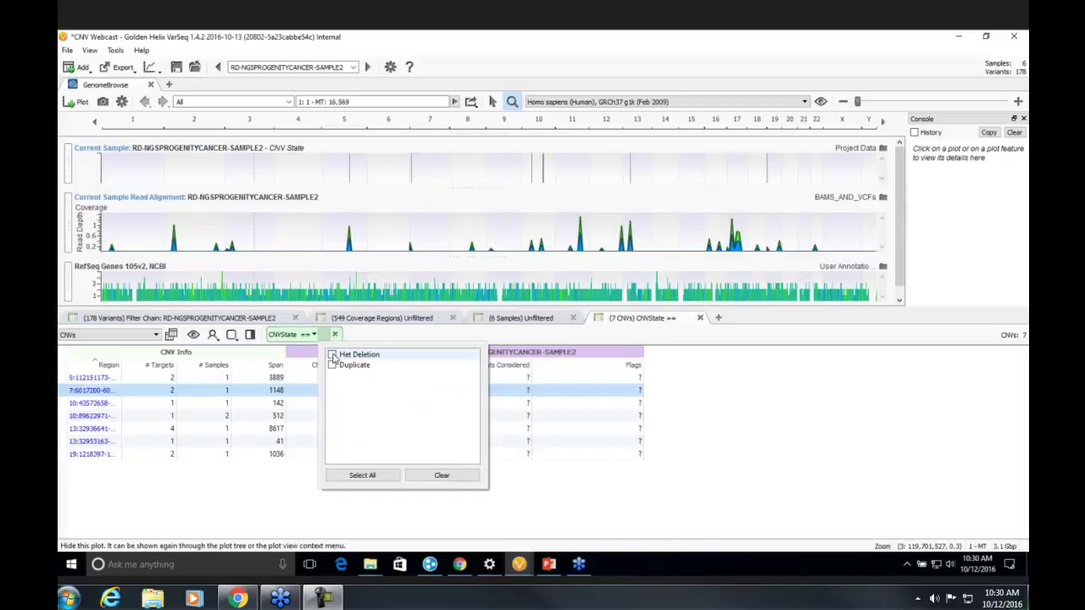
left_click(332, 354)
left_click(331, 364)
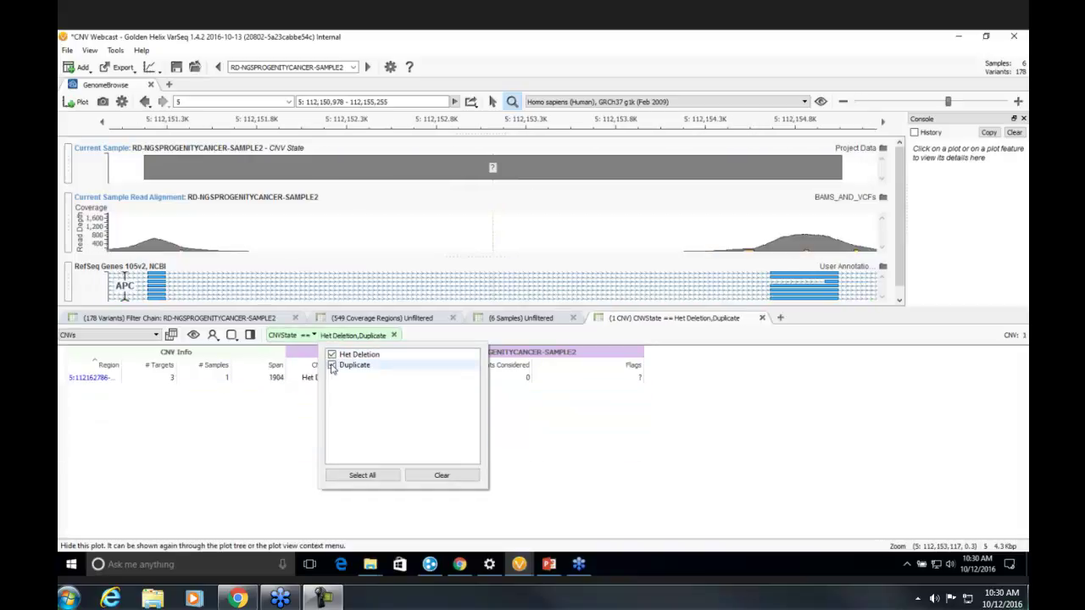
left_click(425, 509)
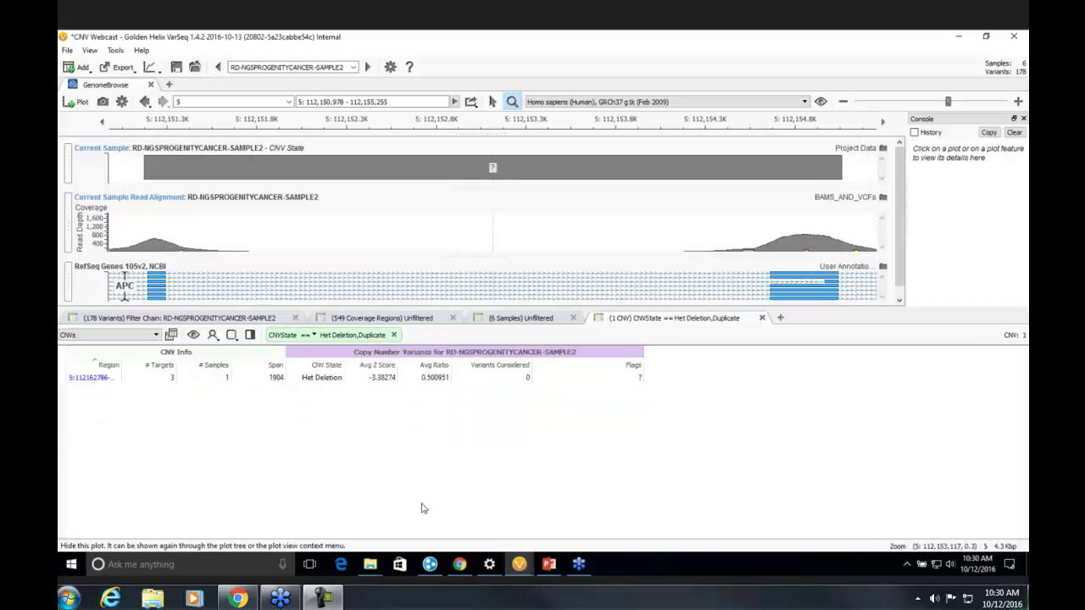
left_click(406, 379)
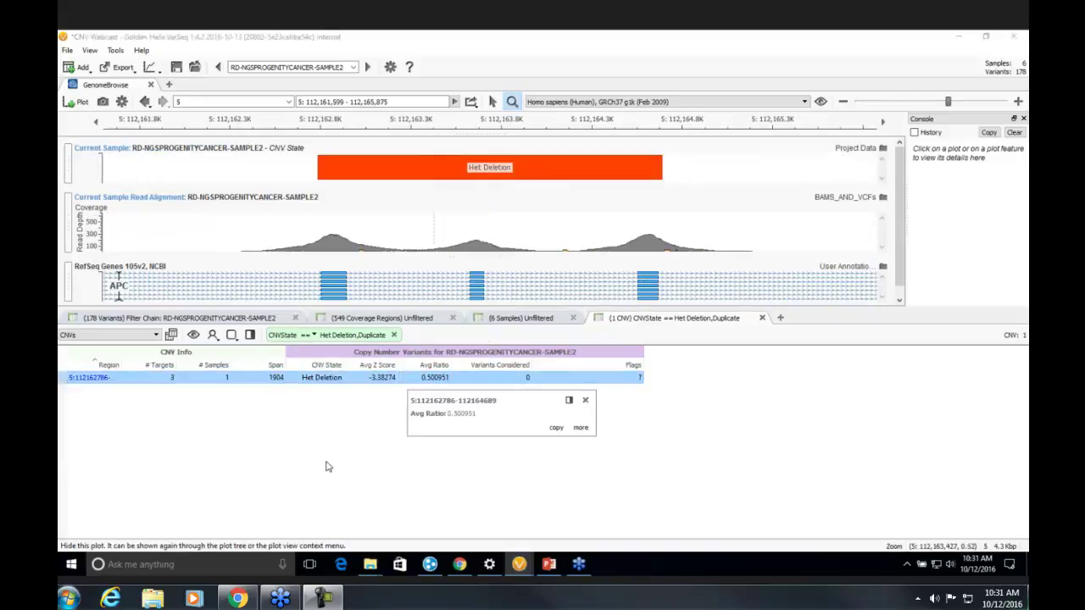
left_click(585, 400)
Plot the Z Score and Ratio columns of the coverage regions table for the current sample
left_click(548, 318)
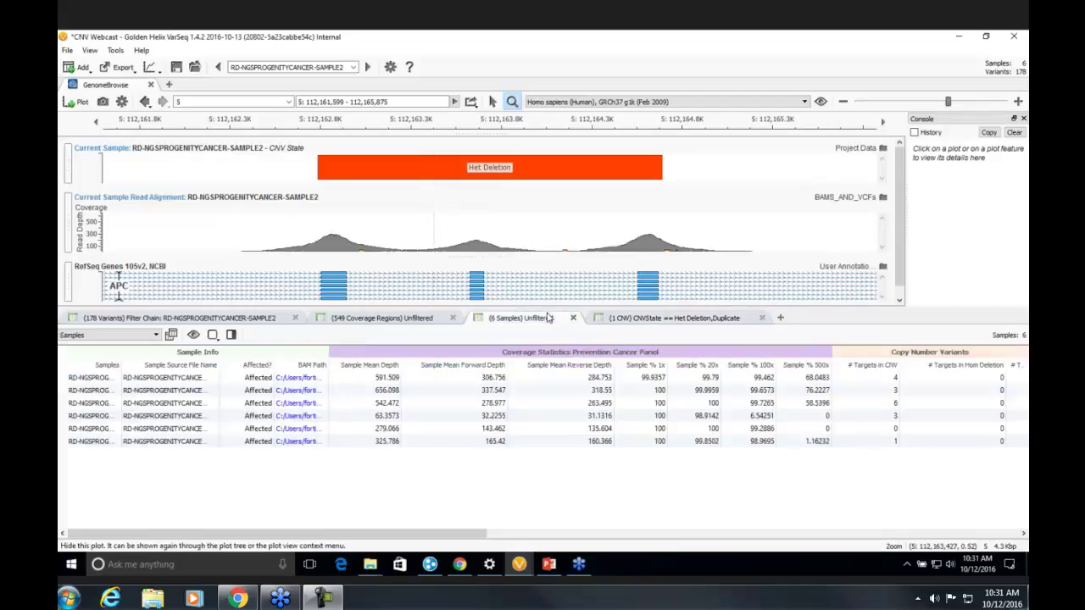
left_click(428, 319)
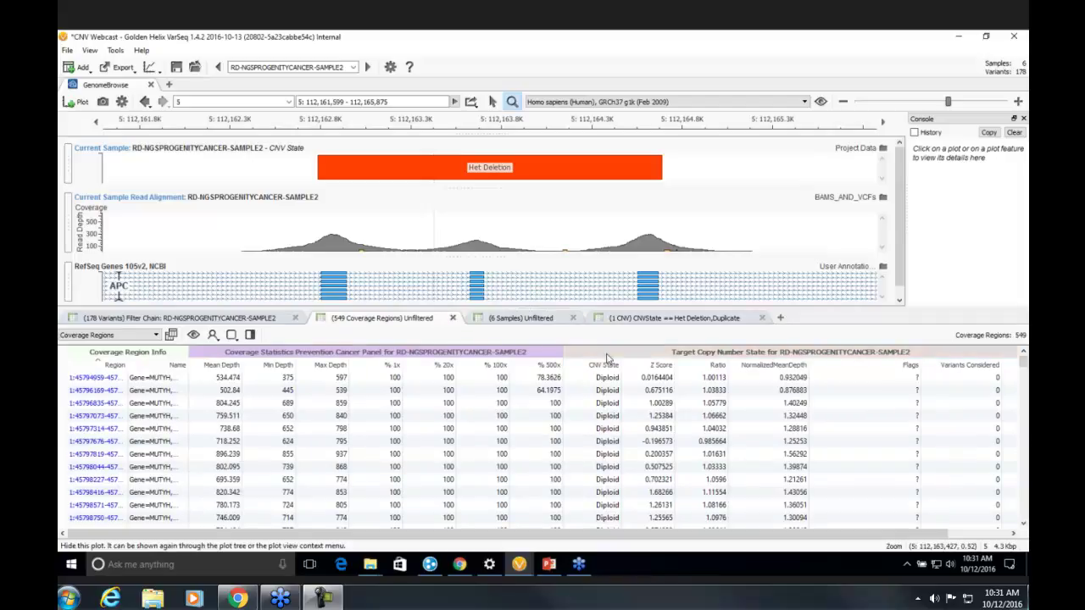
right_click(660, 370)
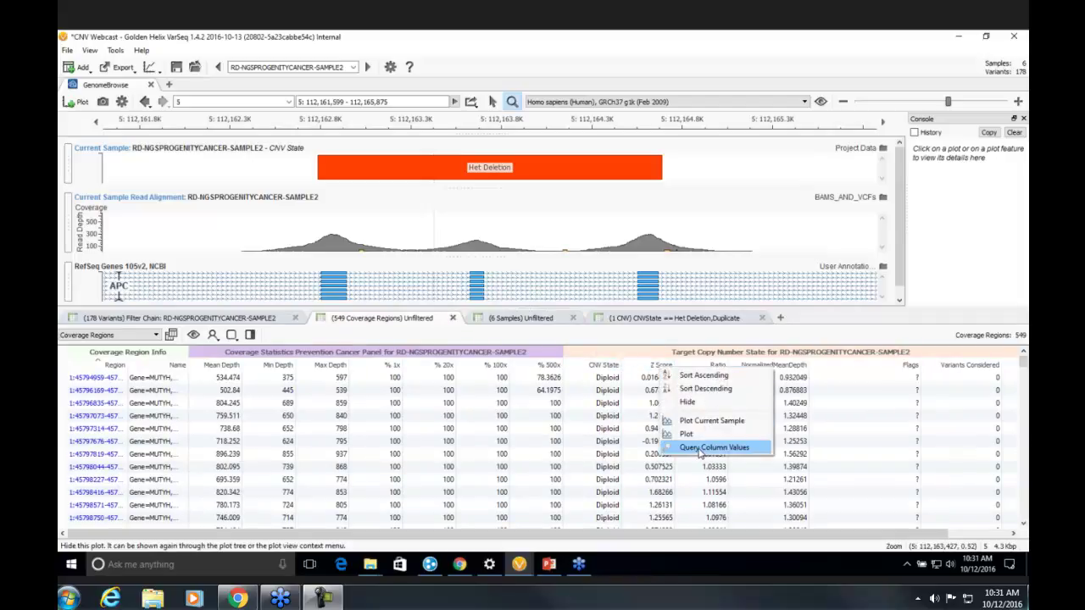
left_click(700, 420)
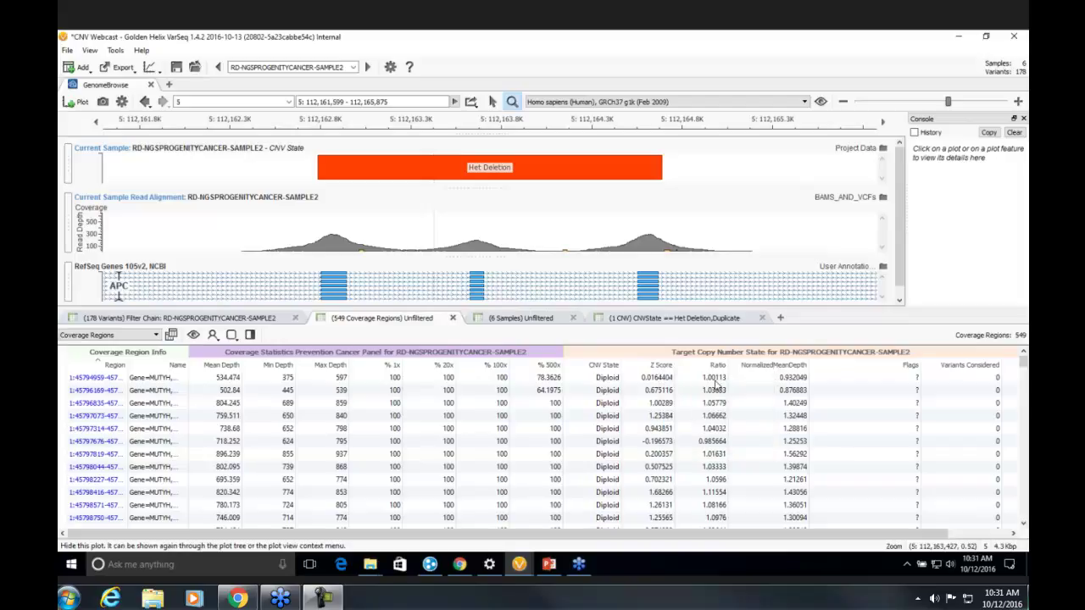
left_click(715, 379)
right_click(706, 367)
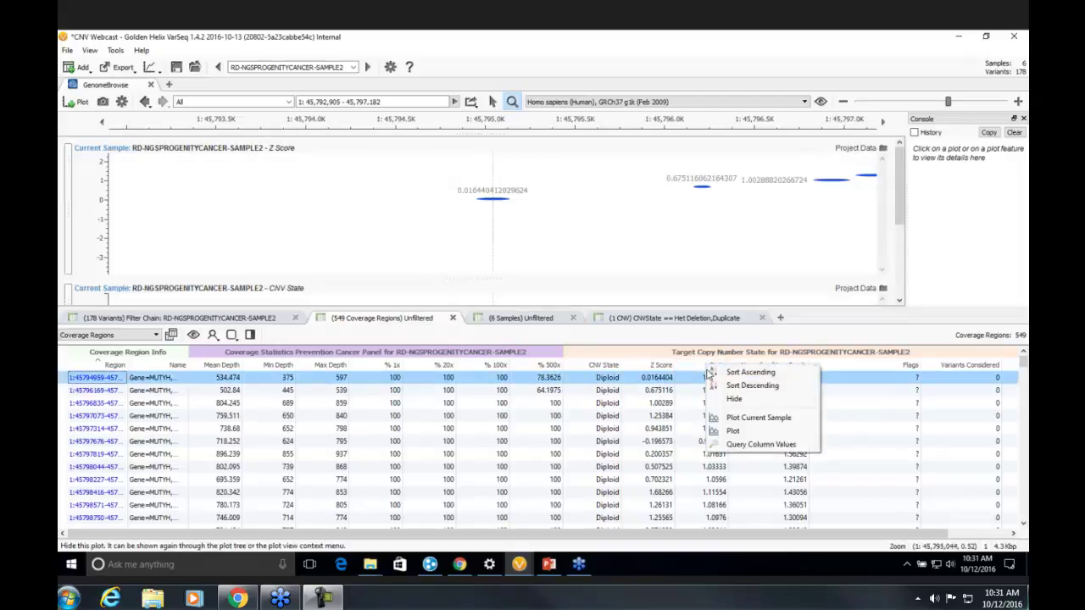
left_click(747, 418)
Reduce the height of the Ratio and Z Score plots and enlarge the genome browser area above the tables
left_click_drag(656, 275, 640, 198)
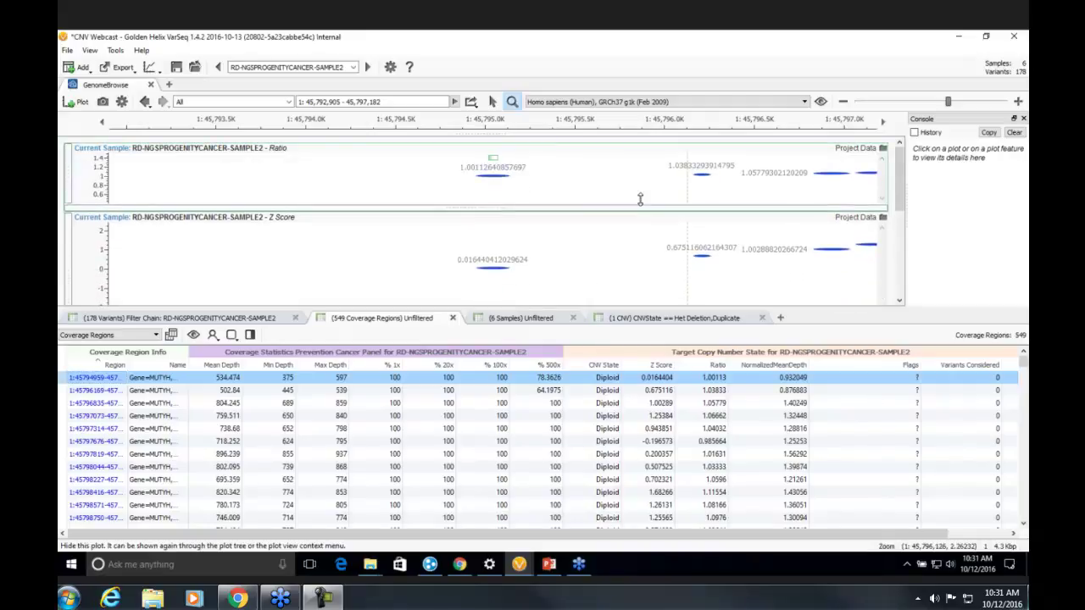
left_click_drag(624, 307, 606, 396)
left_click_drag(596, 340, 584, 243)
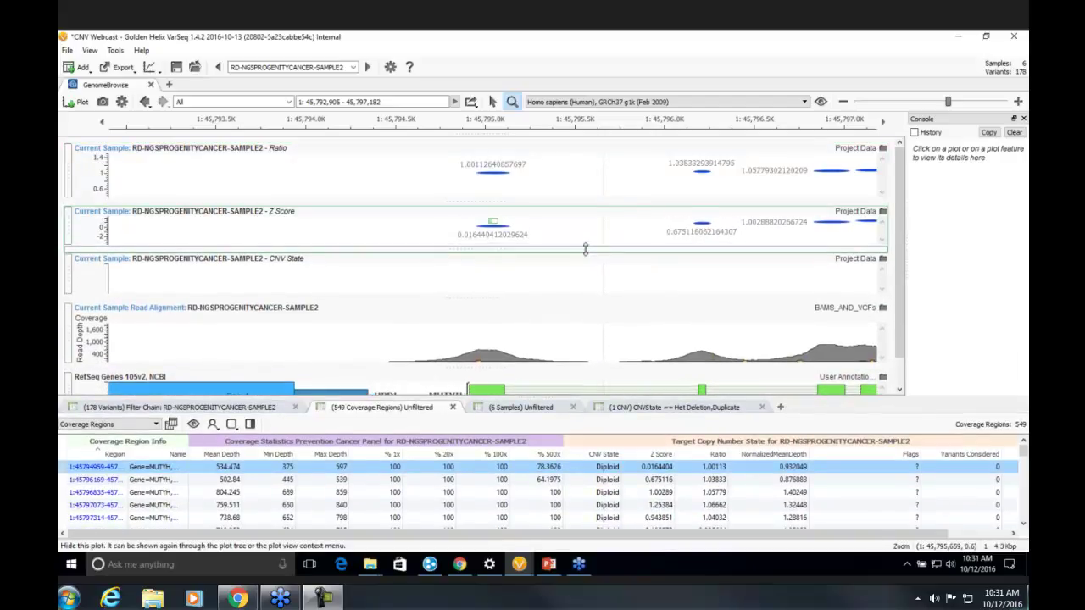
Sort the coverage regions table by CNV State in descending order
left_click(612, 409)
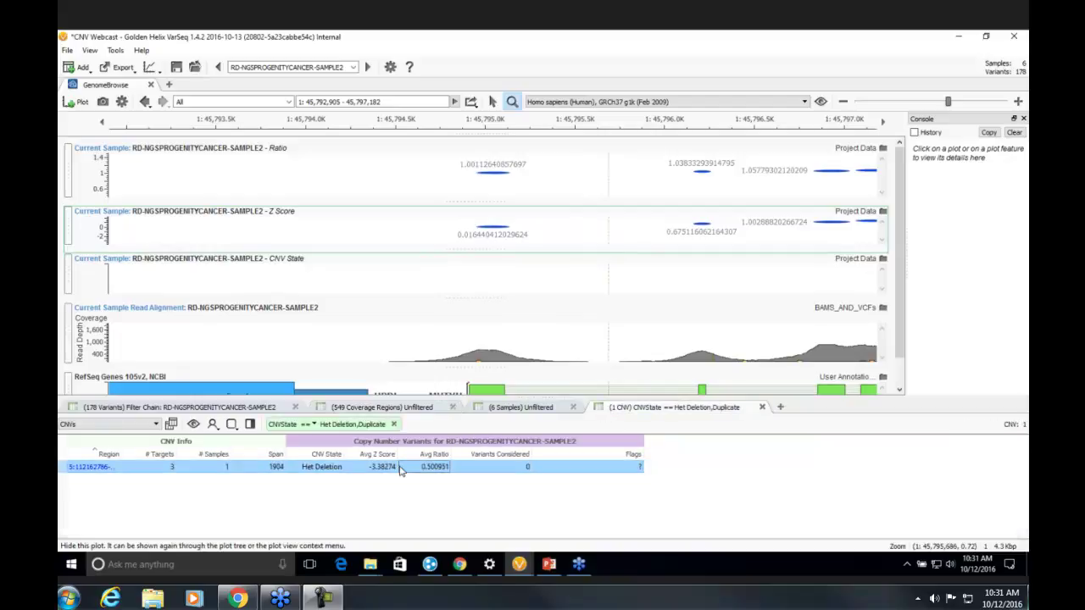
left_click(512, 408)
left_click(434, 408)
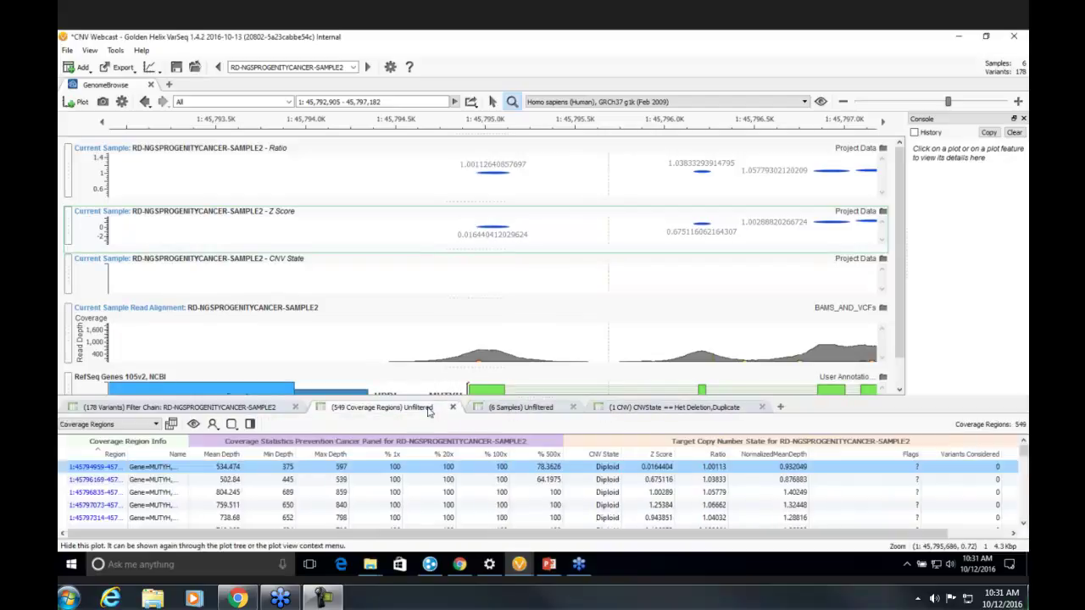
right_click(599, 452)
left_click(623, 477)
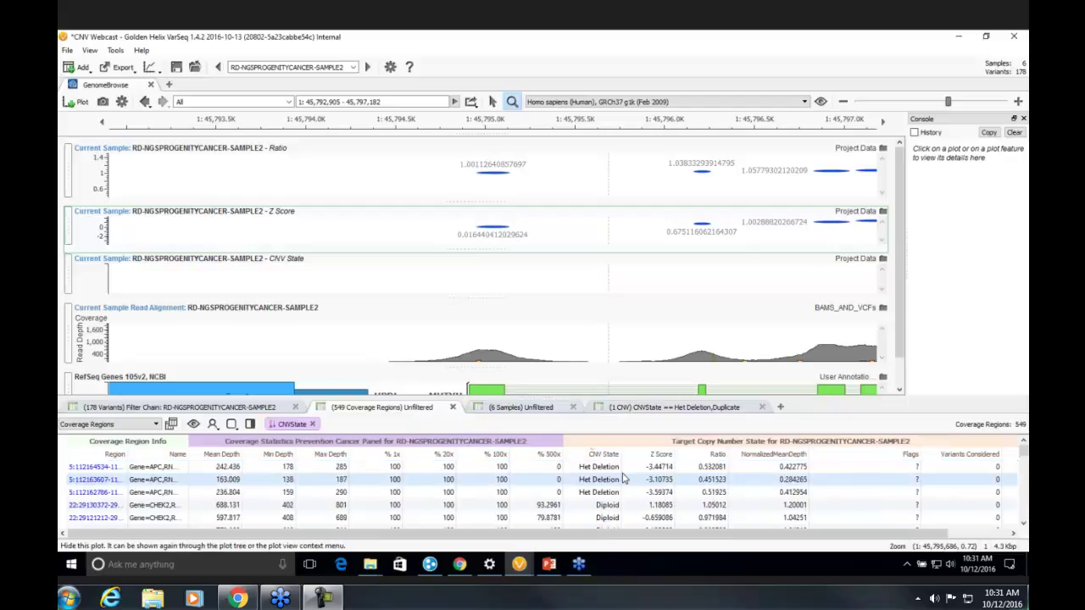
Show the first Het Deletion region in the genome browser and examine its ratios and Z scores against the neighbouring targets
left_click(591, 469)
mouse_move(544, 283)
left_mouse_down()
mouse_move(585, 290)
mouse_move(545, 284)
left_mouse_up()
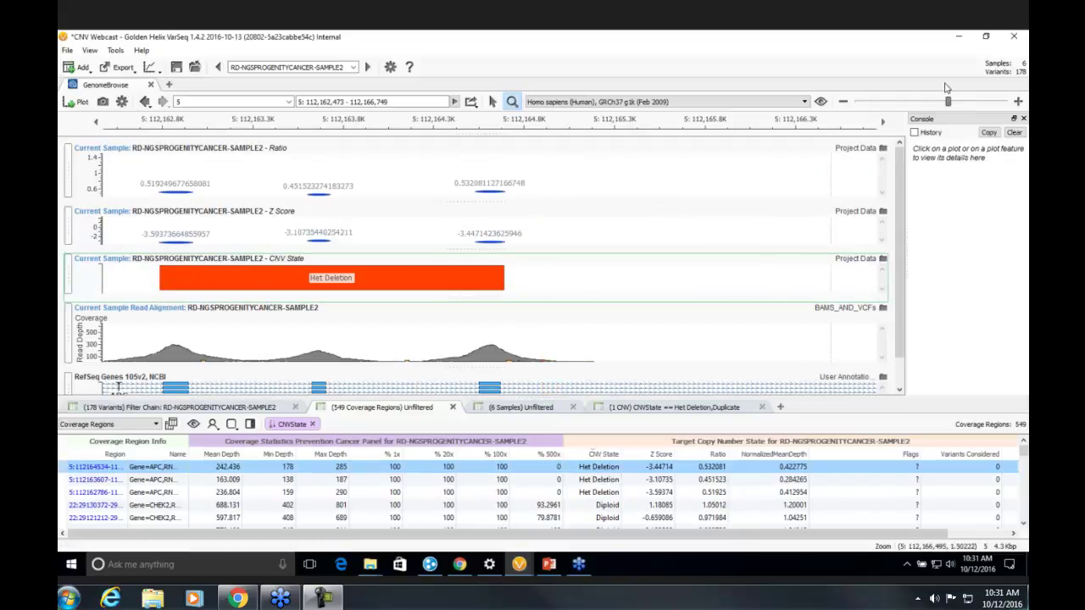
left_click(844, 102)
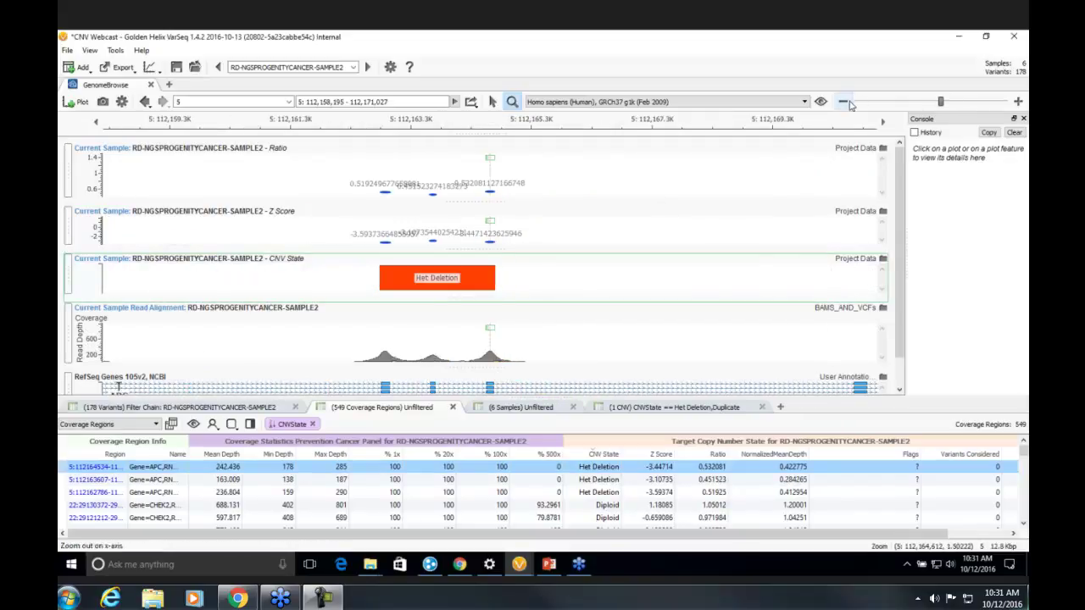
left_click(849, 102)
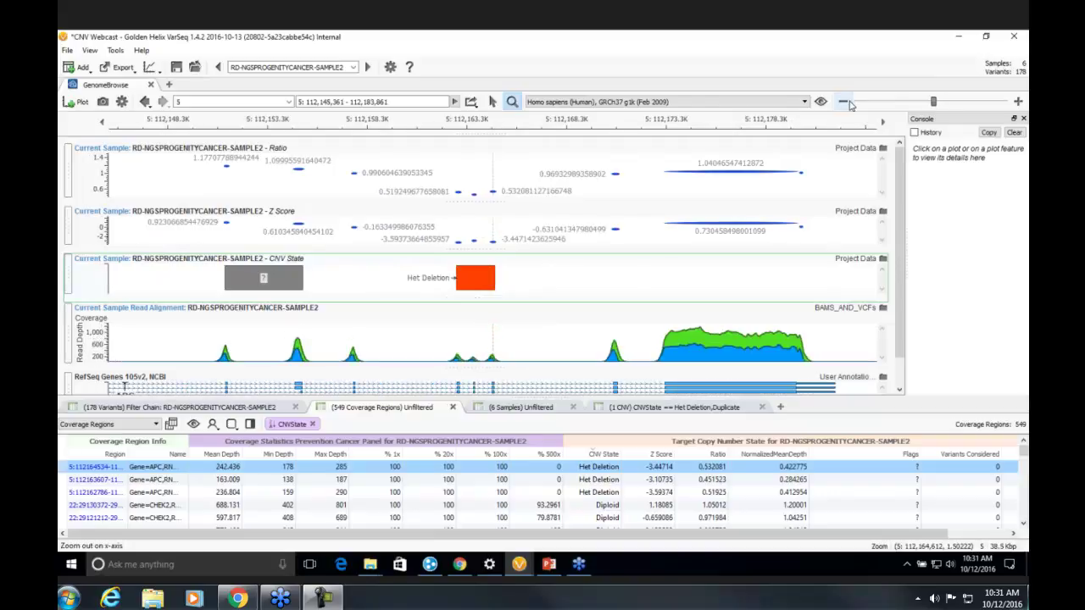
left_click(844, 102)
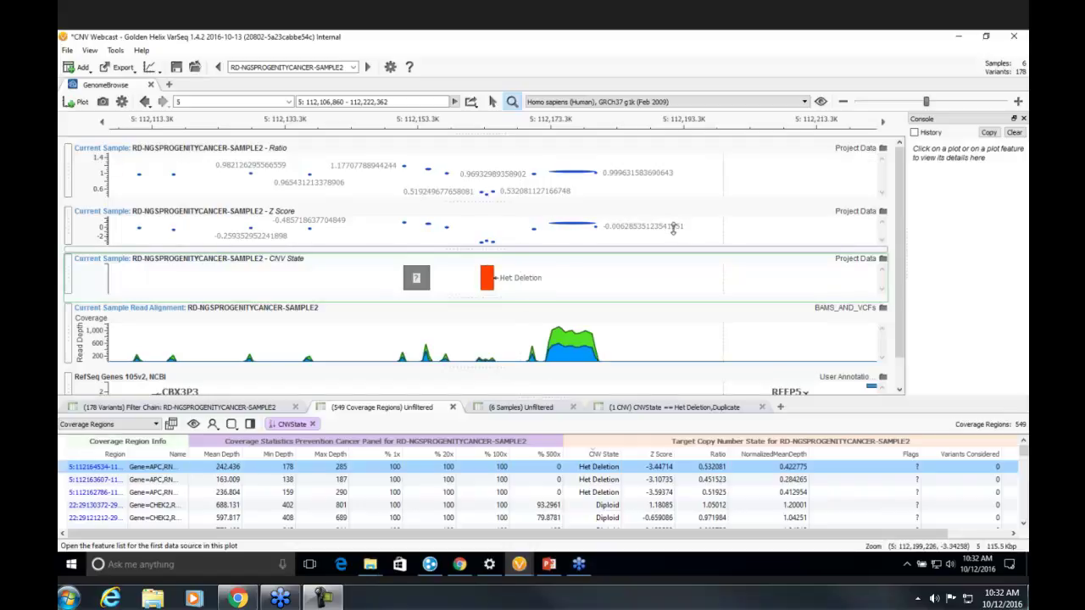
mouse_move(480, 242)
Switch the current sample to RD-NGSPROGENITYCANCER-SAMPLE22 and show its filtered CNVs table
left_click(354, 68)
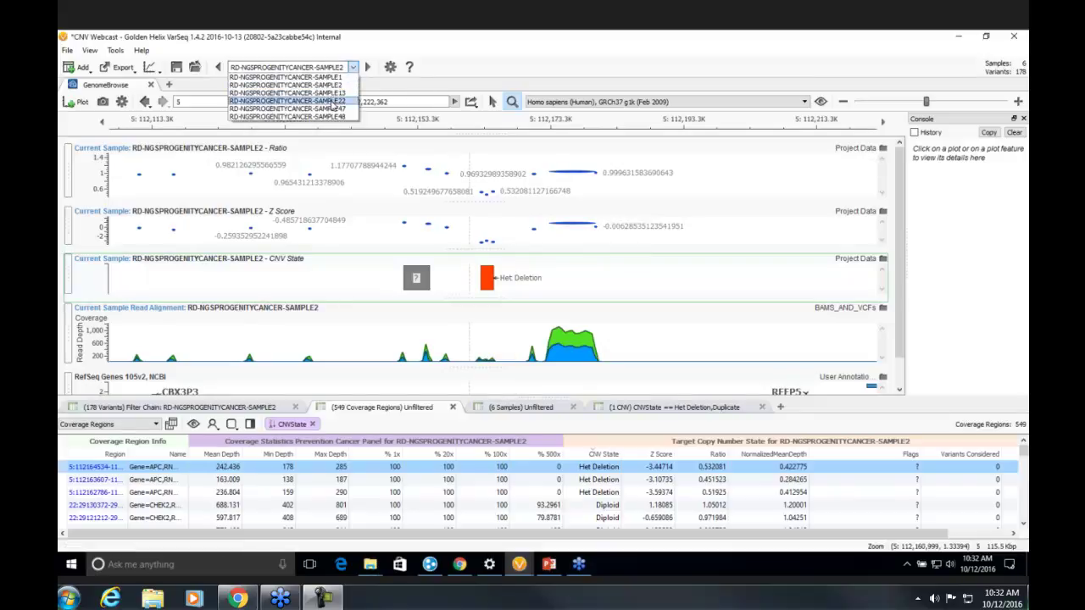
left_click(333, 103)
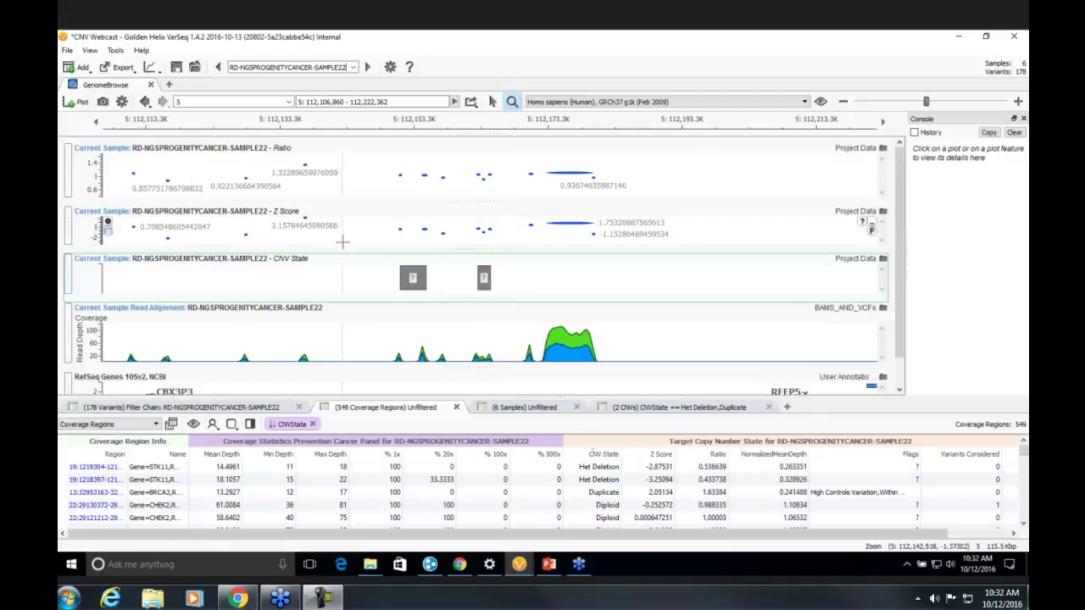
left_click(624, 408)
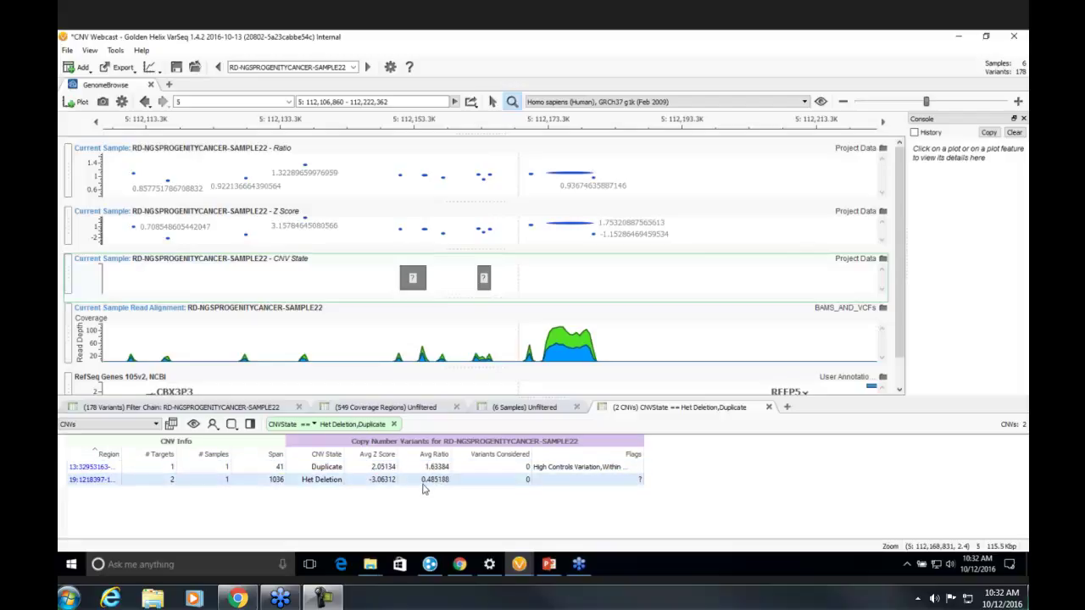
Show the chromosome 13 Duplicate call in the genome browser and enlarge the plot area to fit the RefSeq Genes track
left_click(476, 468)
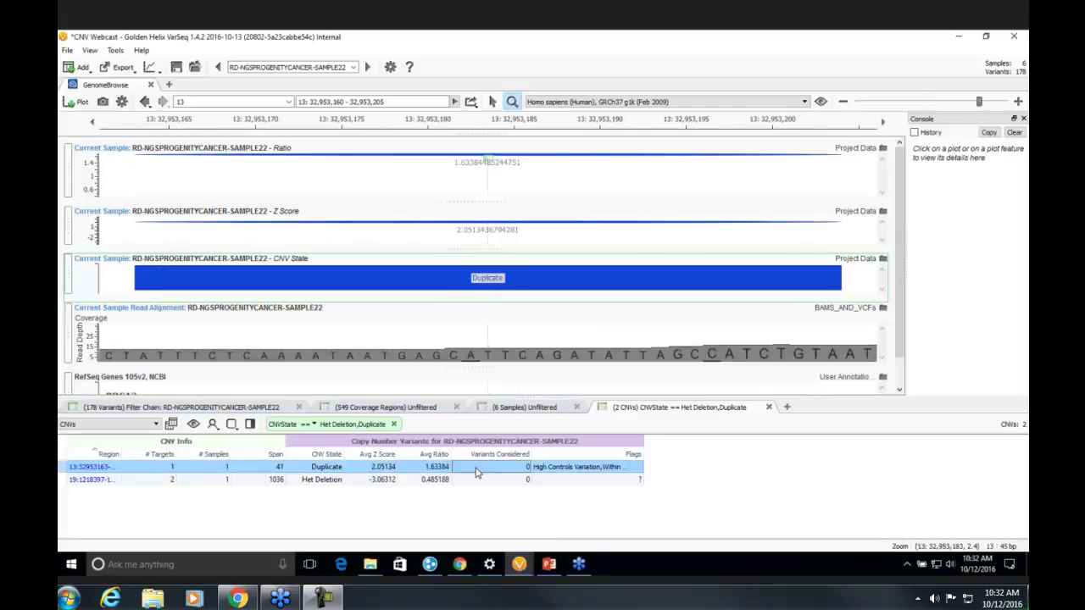
left_click(842, 101)
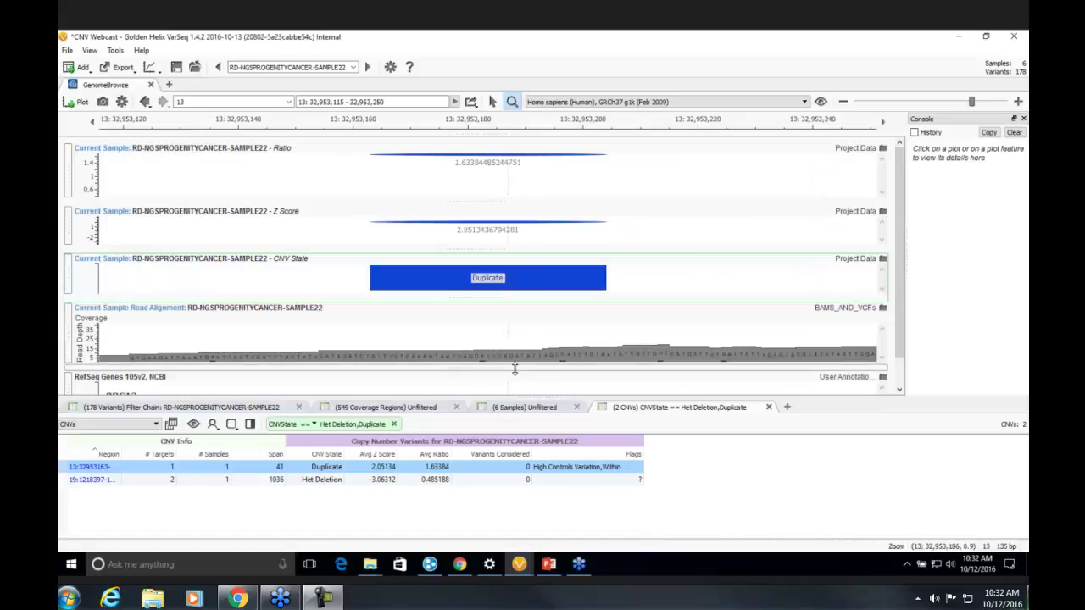
left_click_drag(514, 369, 505, 449)
Examine the ratio and Z score of the BRCA2 Duplicate call against the neighbouring targets
left_click(842, 102)
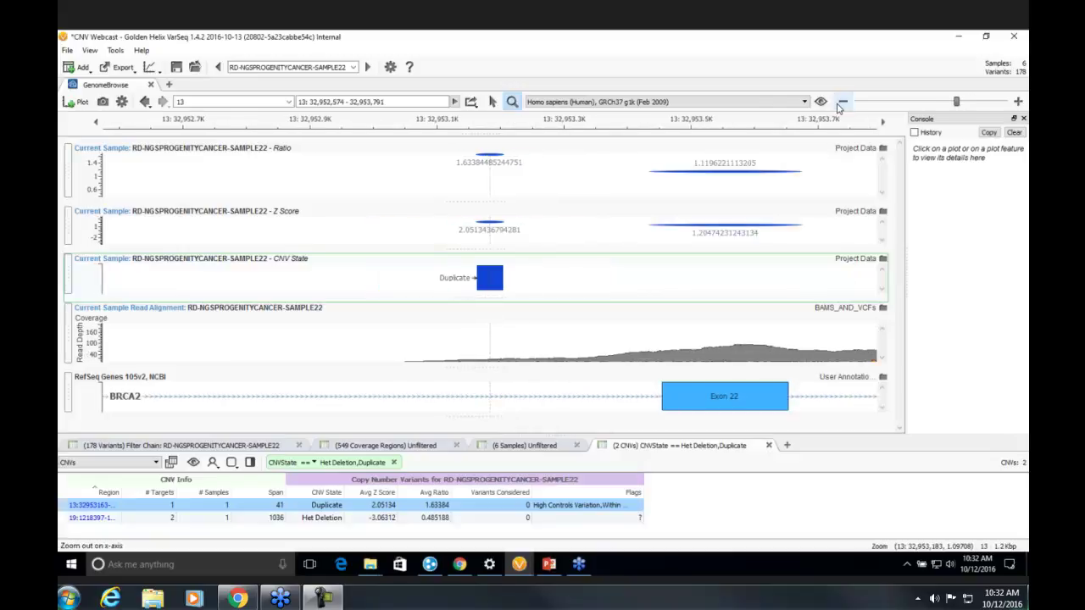
left_click(839, 104)
left_click(840, 103)
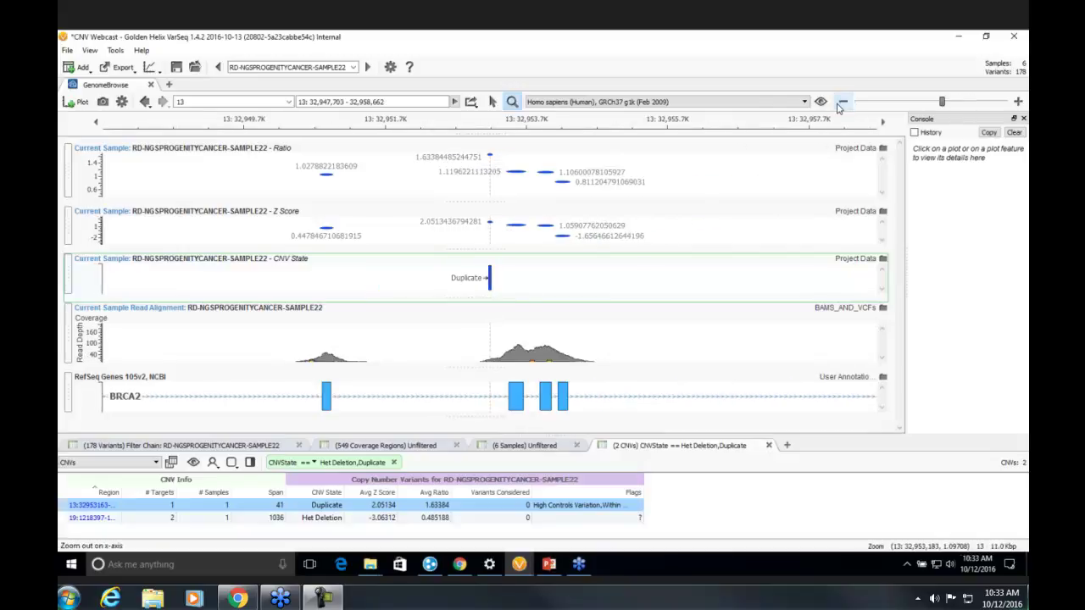
left_click(839, 104)
left_click(840, 102)
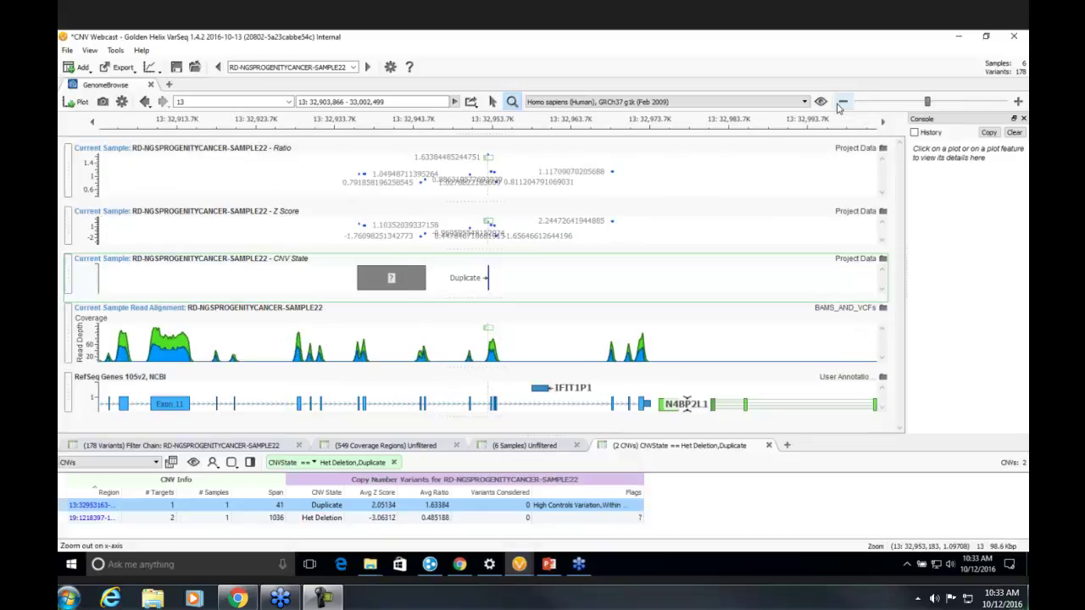
left_click(842, 103)
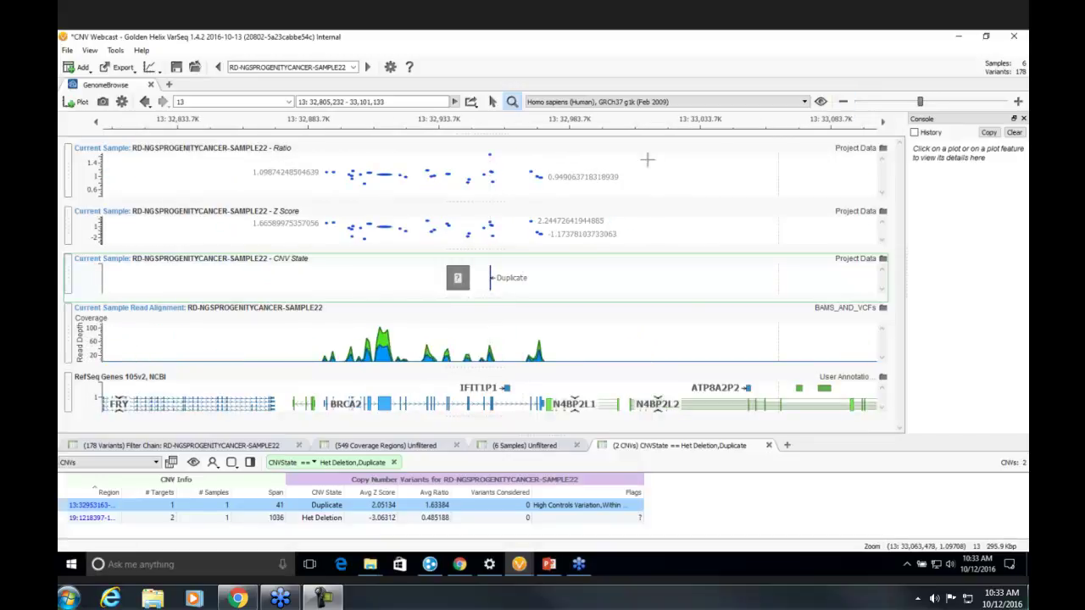
mouse_move(490, 222)
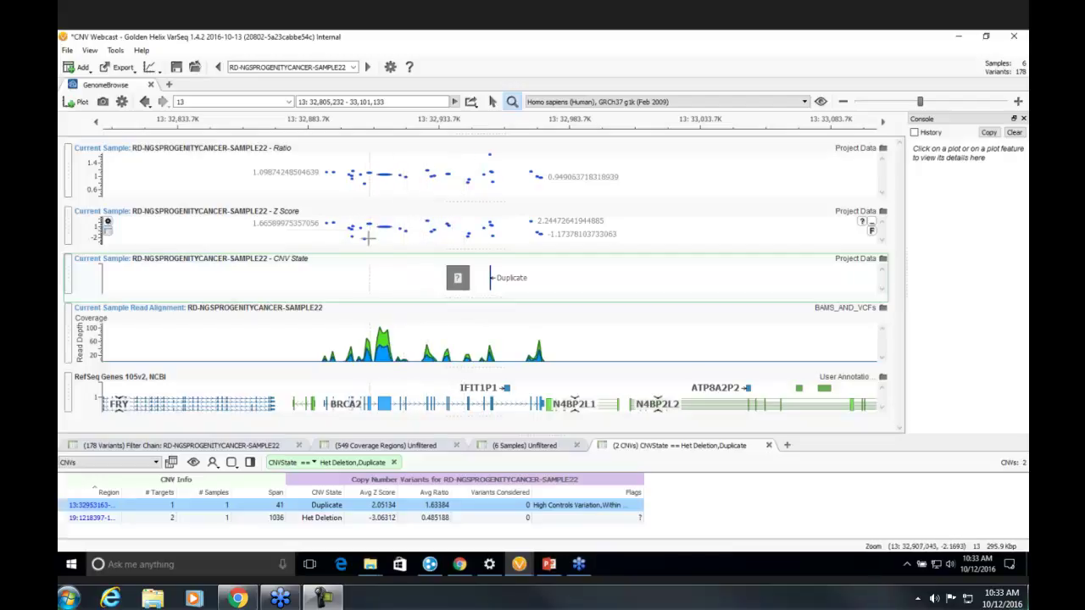
mouse_move(363, 238)
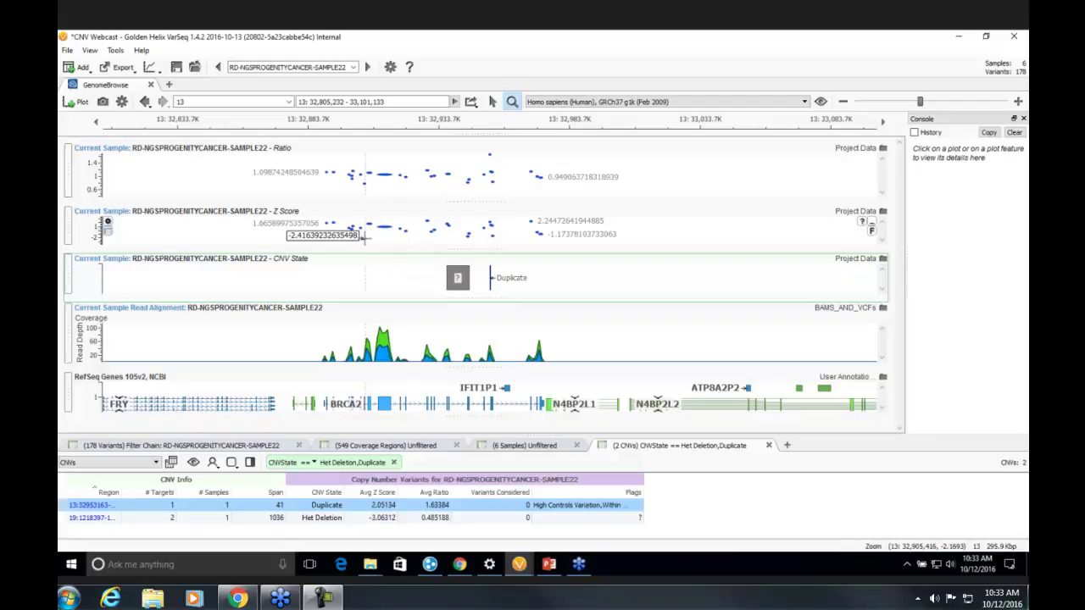
mouse_move(427, 220)
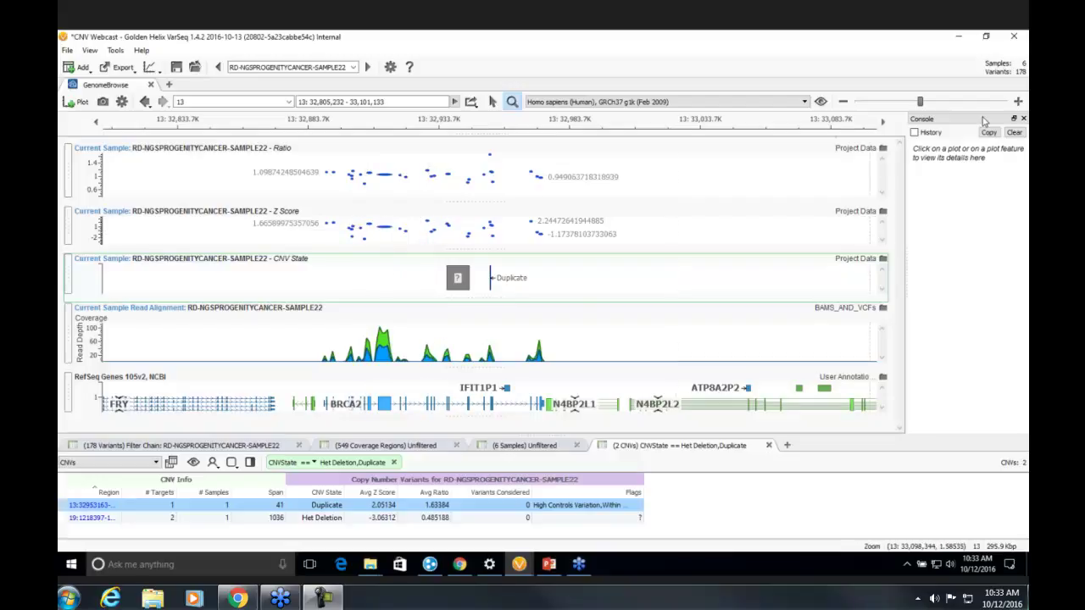
left_click(1020, 101)
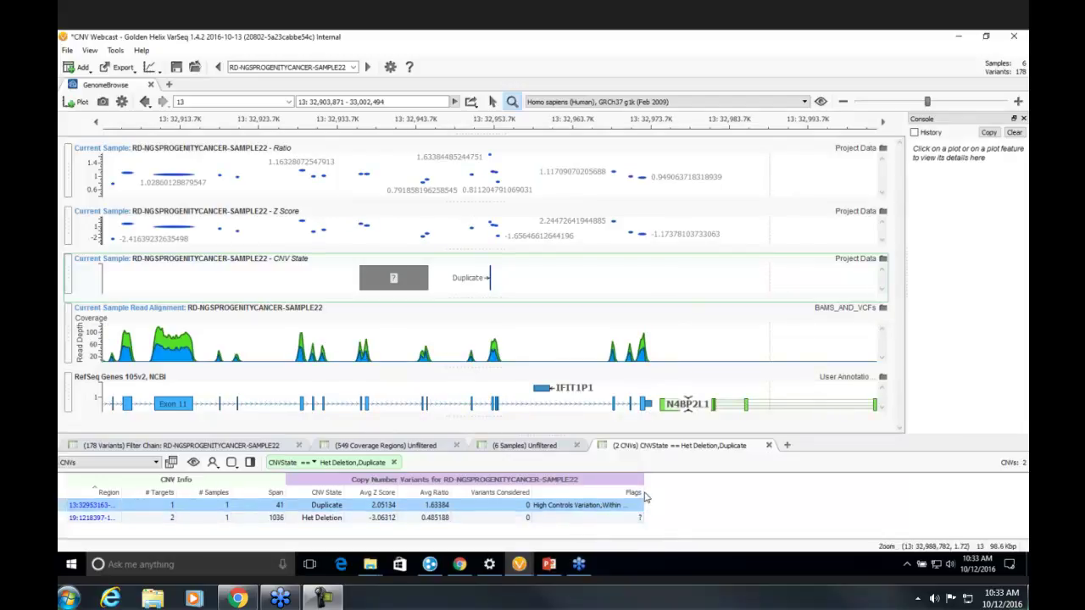
Widen the Flags column of the CNVs table to read the Duplicate call's full flags
left_click_drag(644, 493, 725, 489)
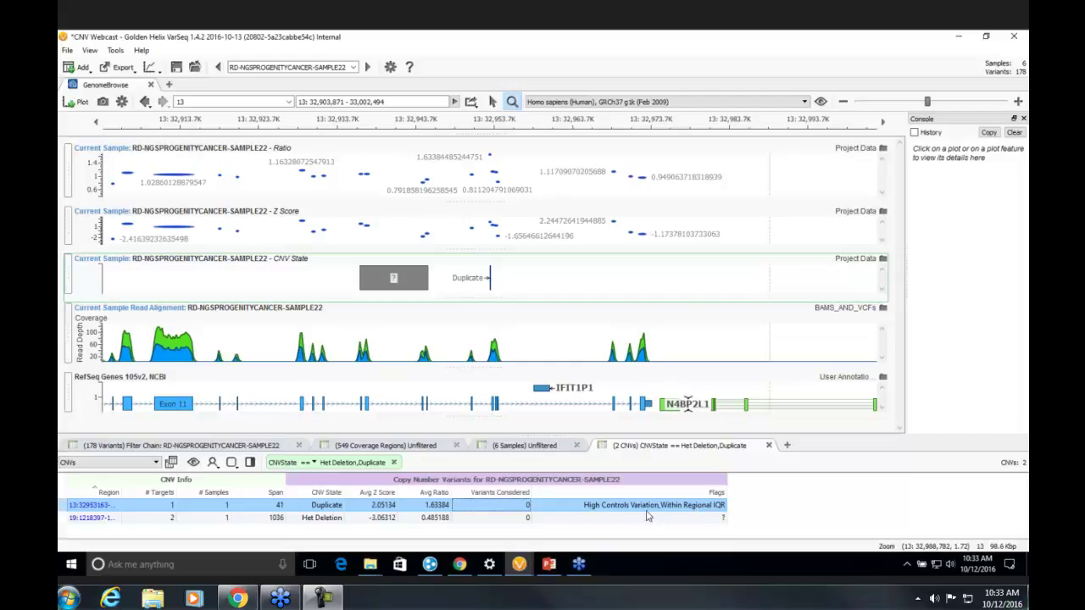
mouse_move(533, 569)
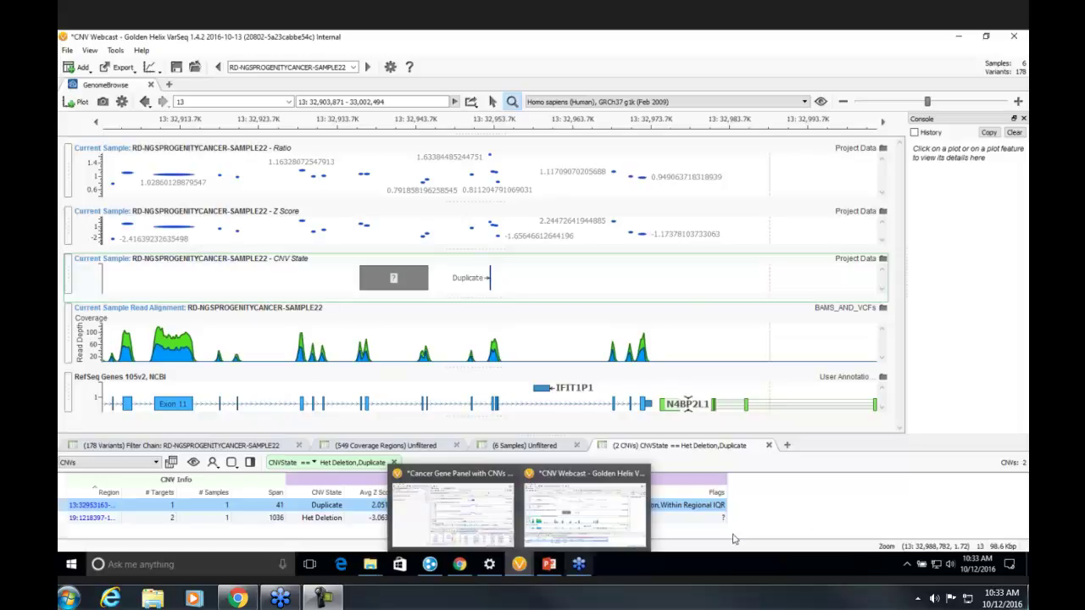
left_click(816, 507)
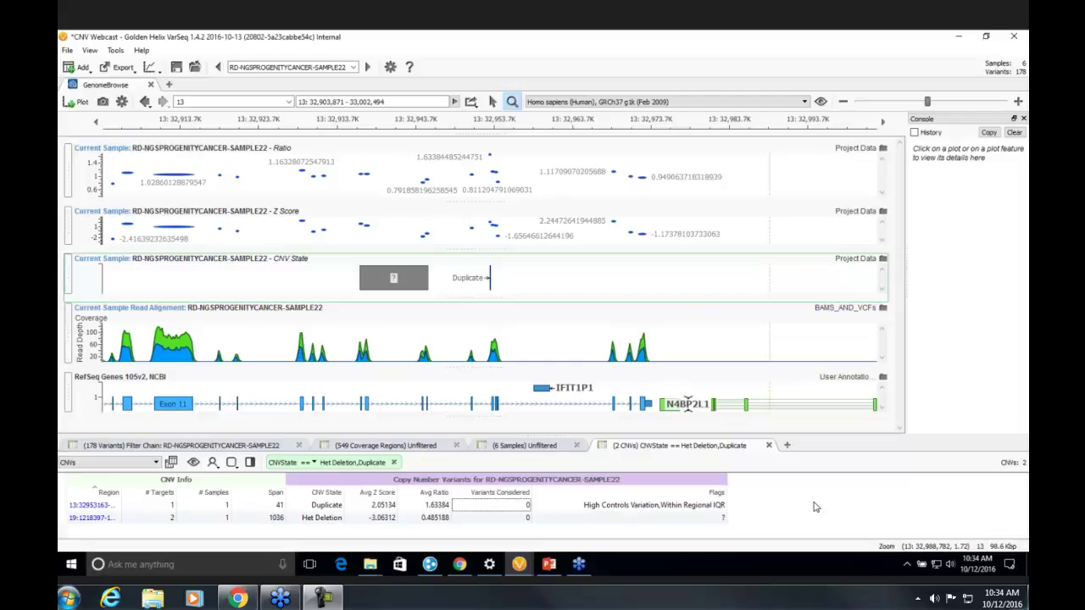
Switch to the Cancer Gene Panel with CNVs project and review the findings sections of its Cancer Panel Variants and CNVs report form
left_click(520, 565)
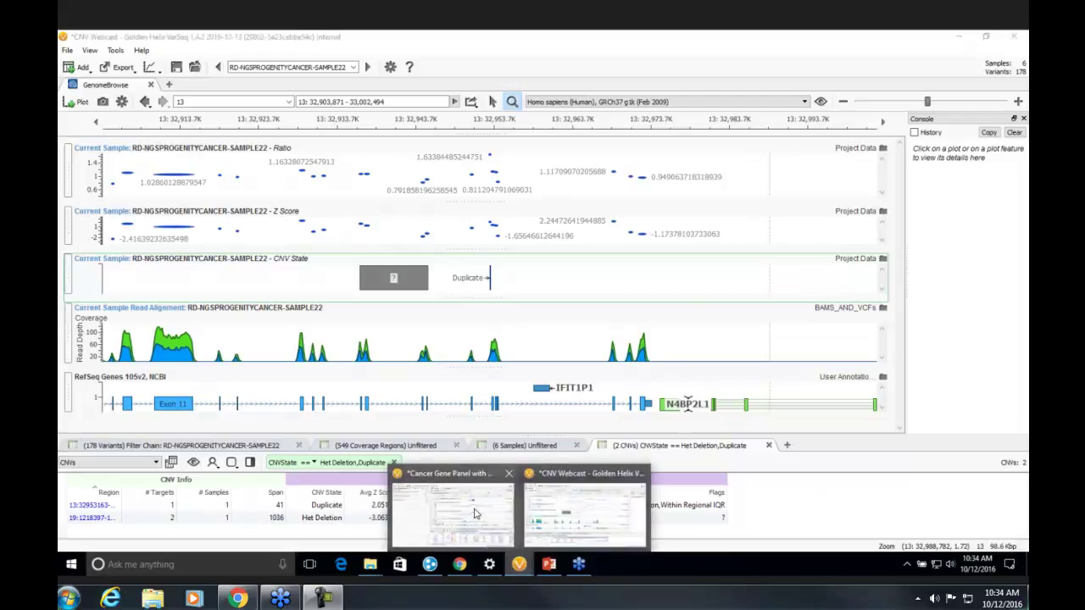
left_click(469, 506)
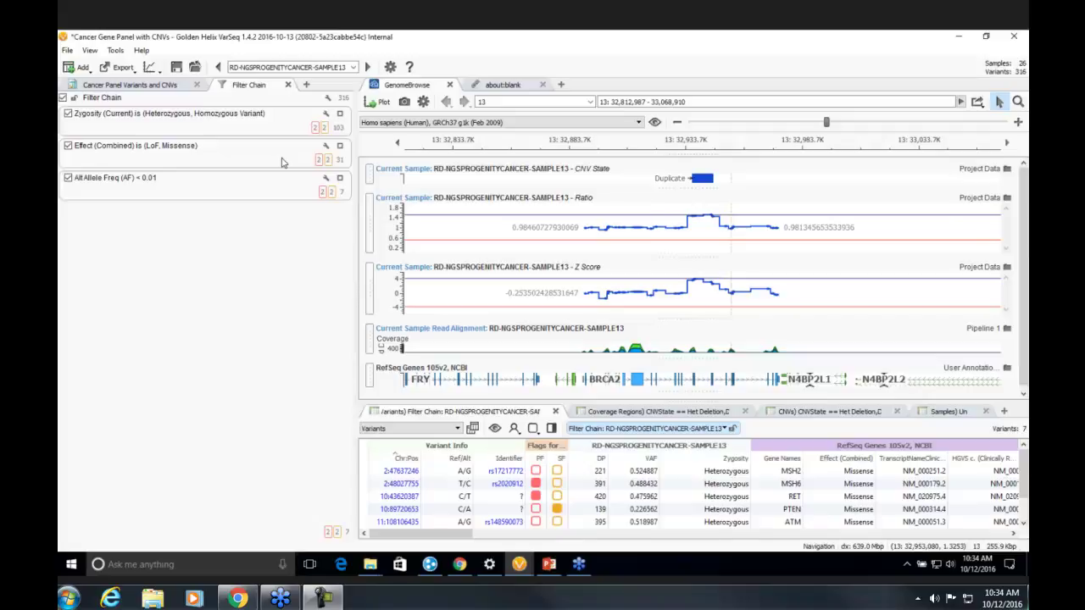
left_click(175, 84)
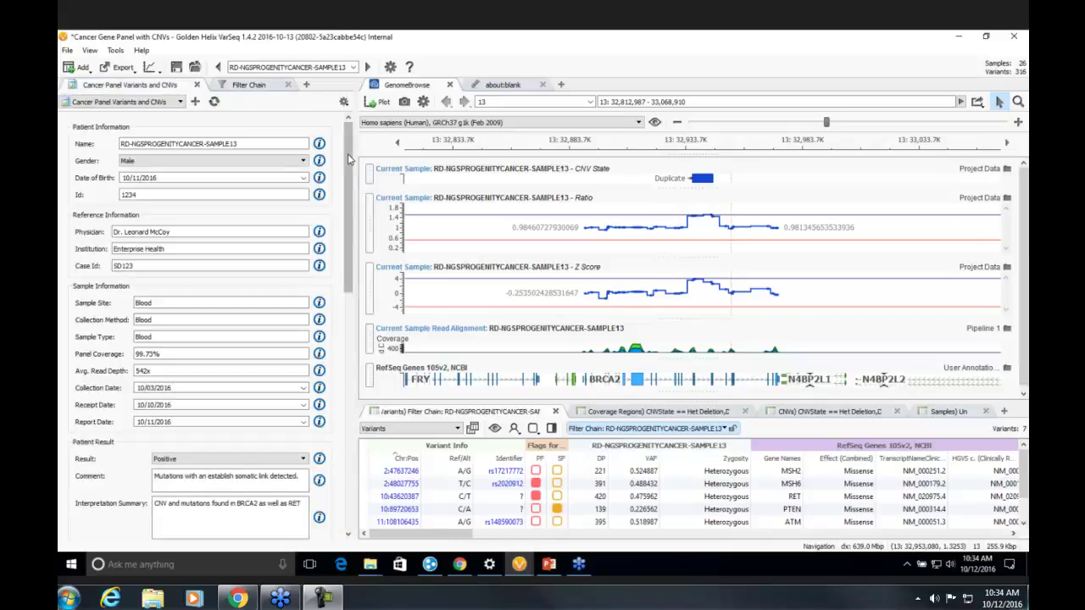
scroll(334, 247, "down", 5)
scroll(334, 247, "down", 5)
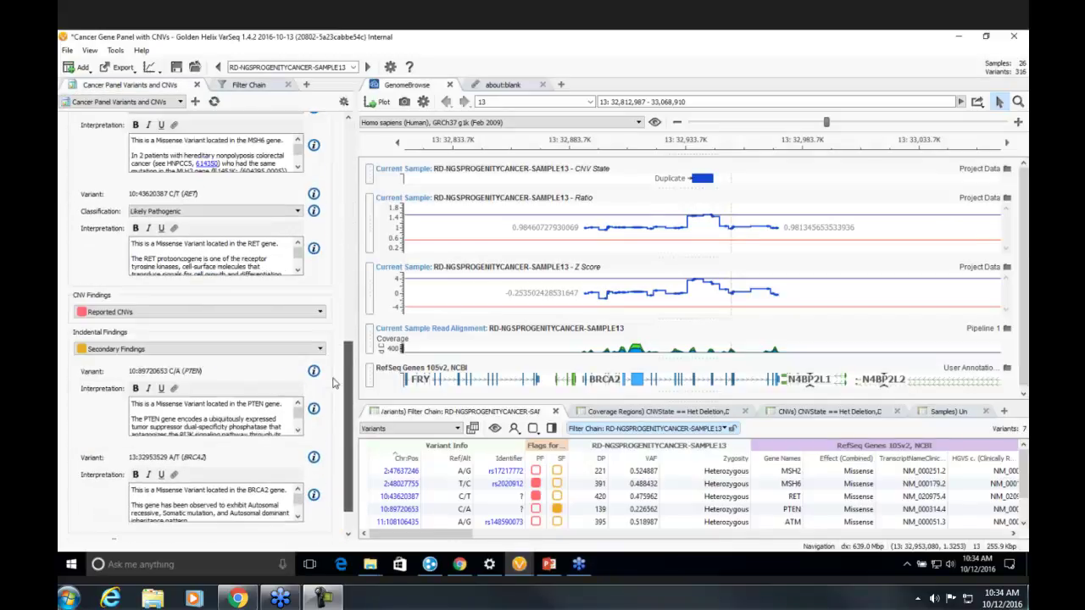
scroll(334, 340, "down", 4)
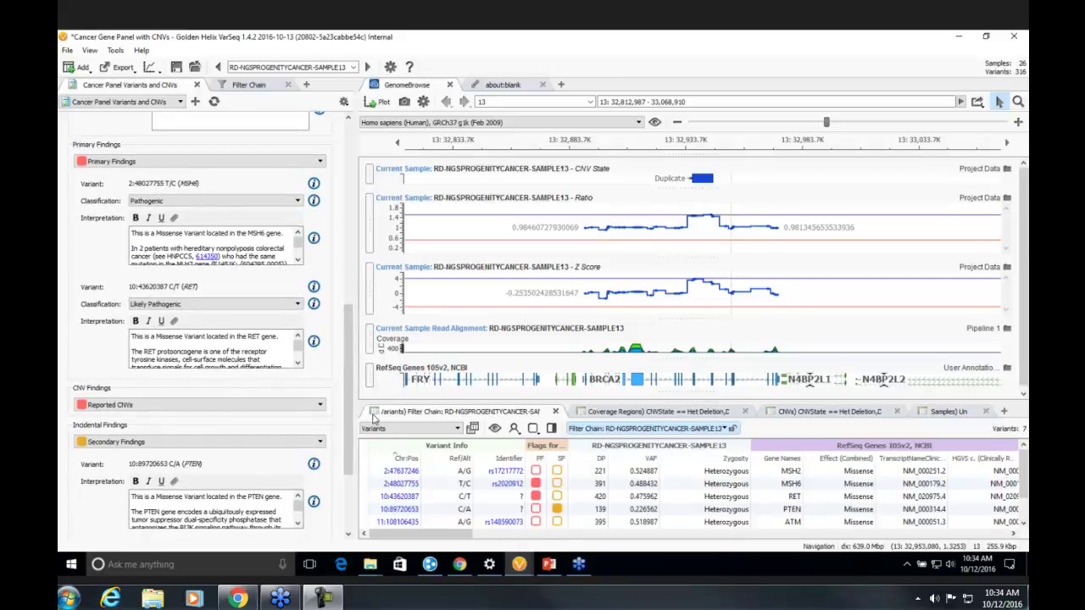
Remove the MSH6 variant 2:48027755 from the primary findings and flag it as a primary finding again
left_click(507, 485)
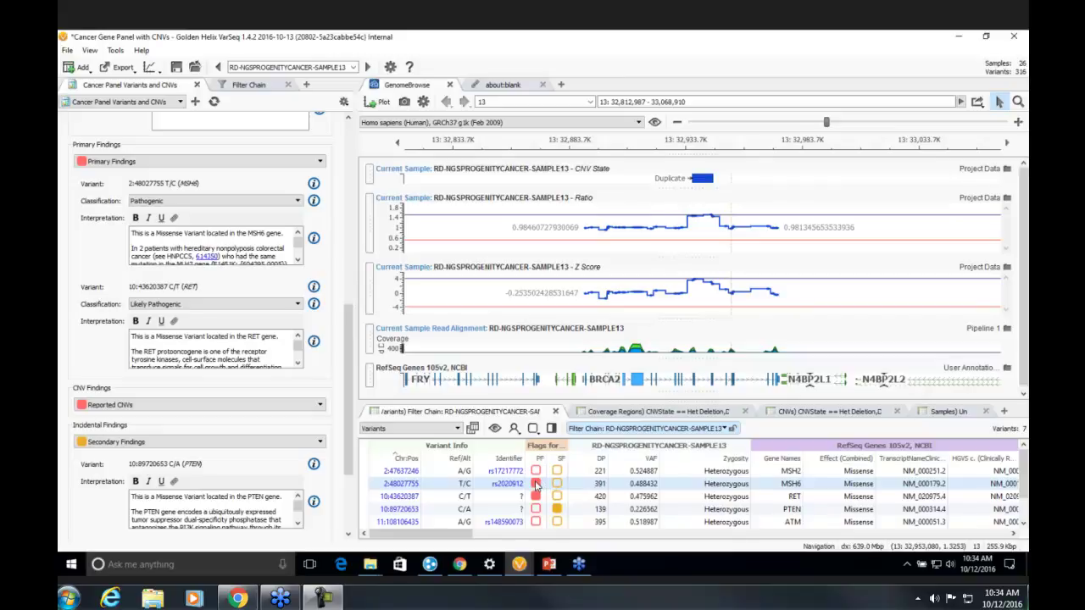
left_click(535, 484)
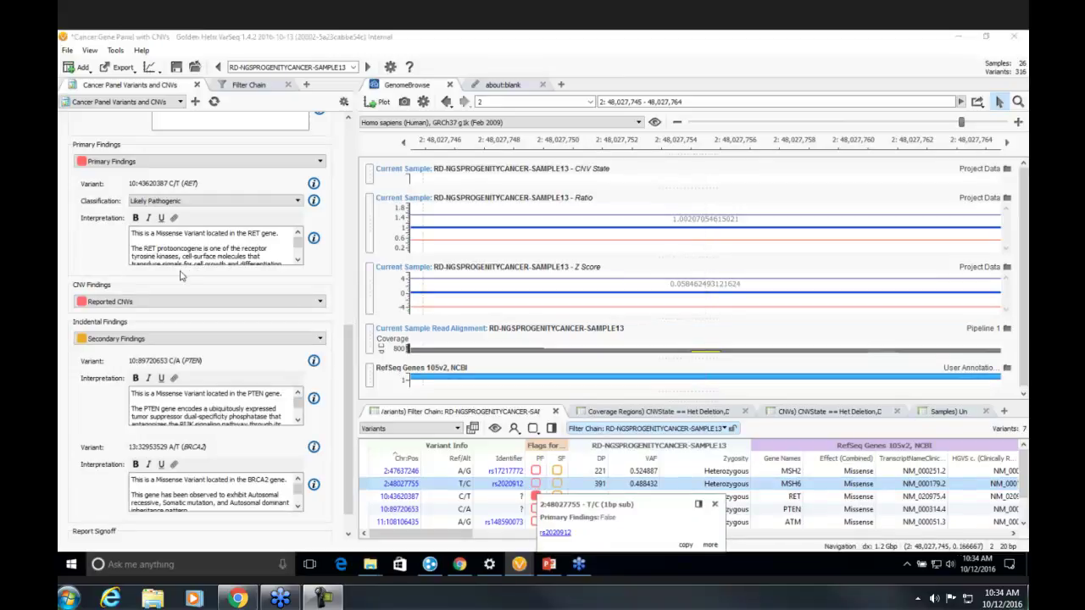
left_click(534, 483)
left_click(534, 483)
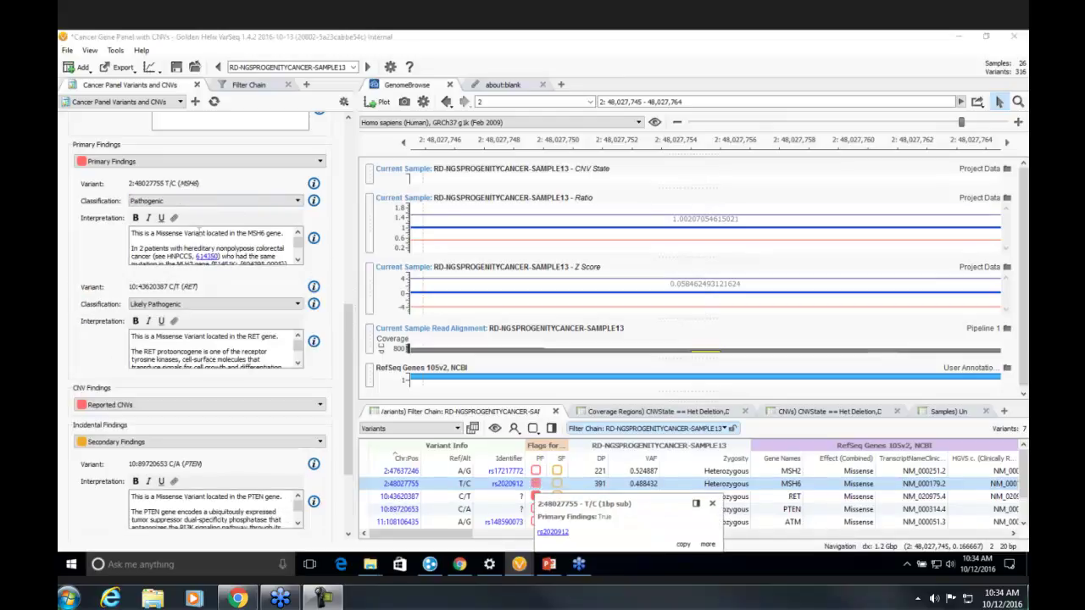
left_click(715, 506)
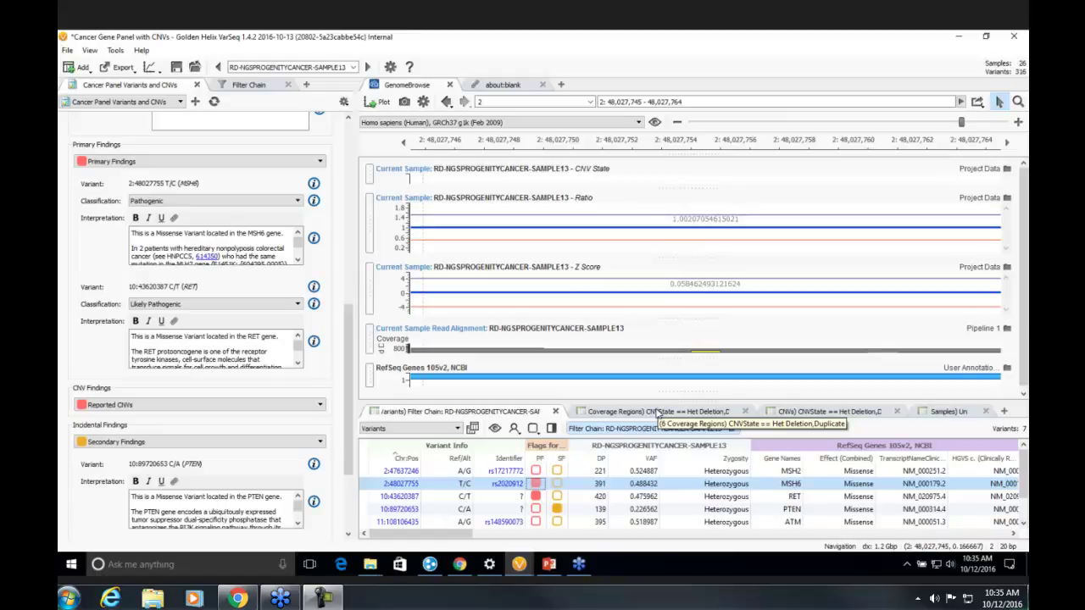
left_click(658, 413)
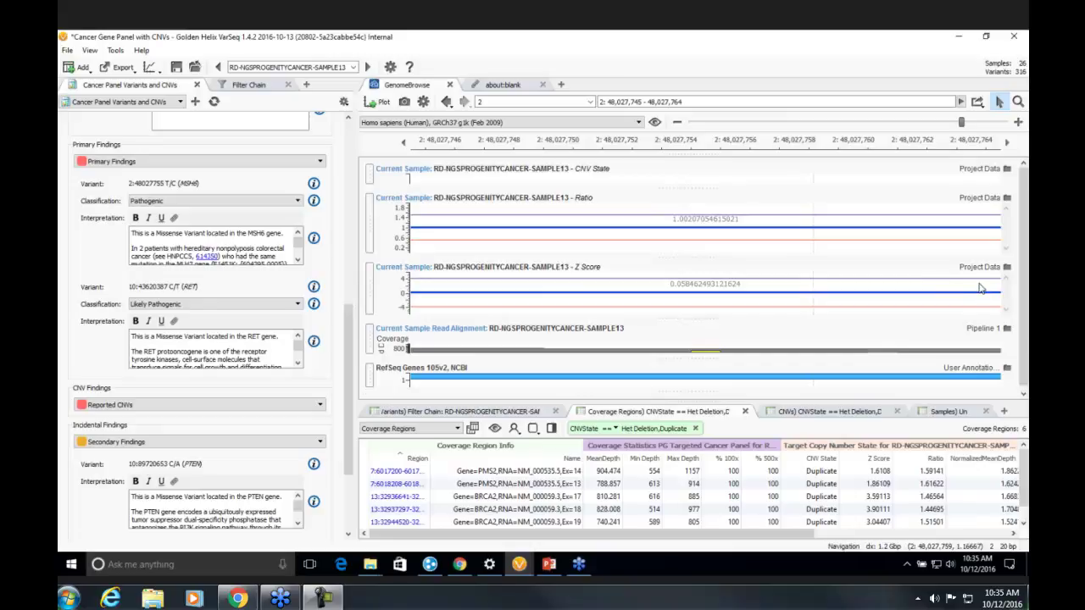
left_click(830, 412)
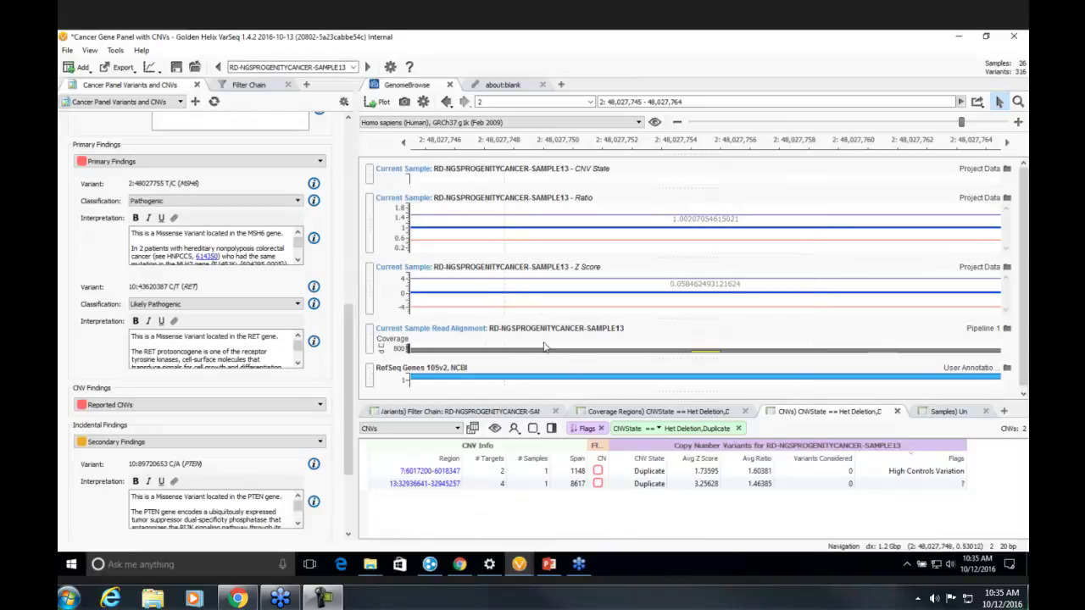
left_click(675, 485)
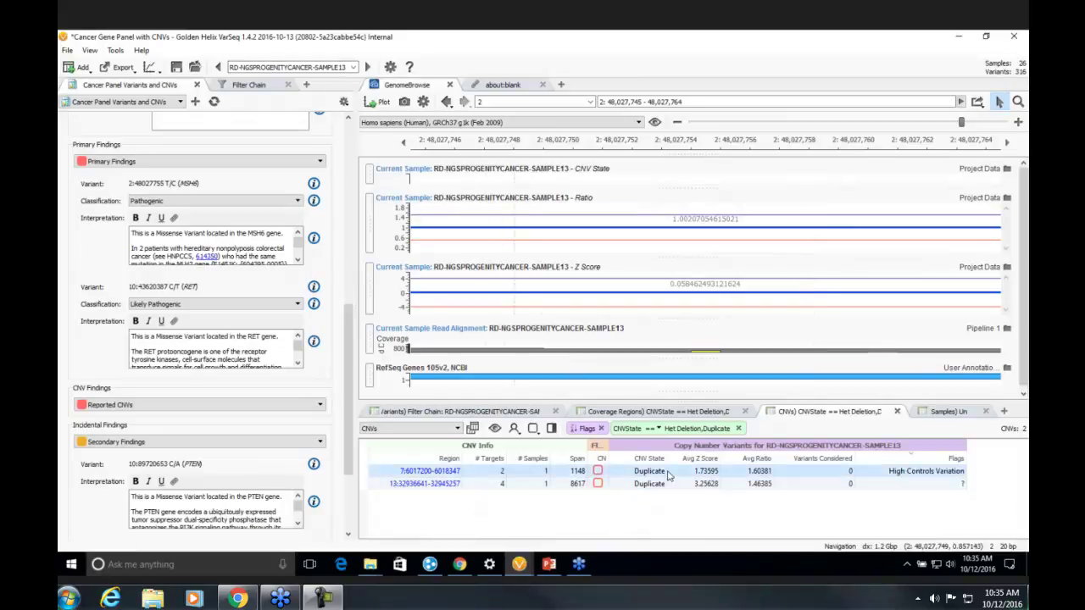
left_click(661, 477)
left_click(668, 479)
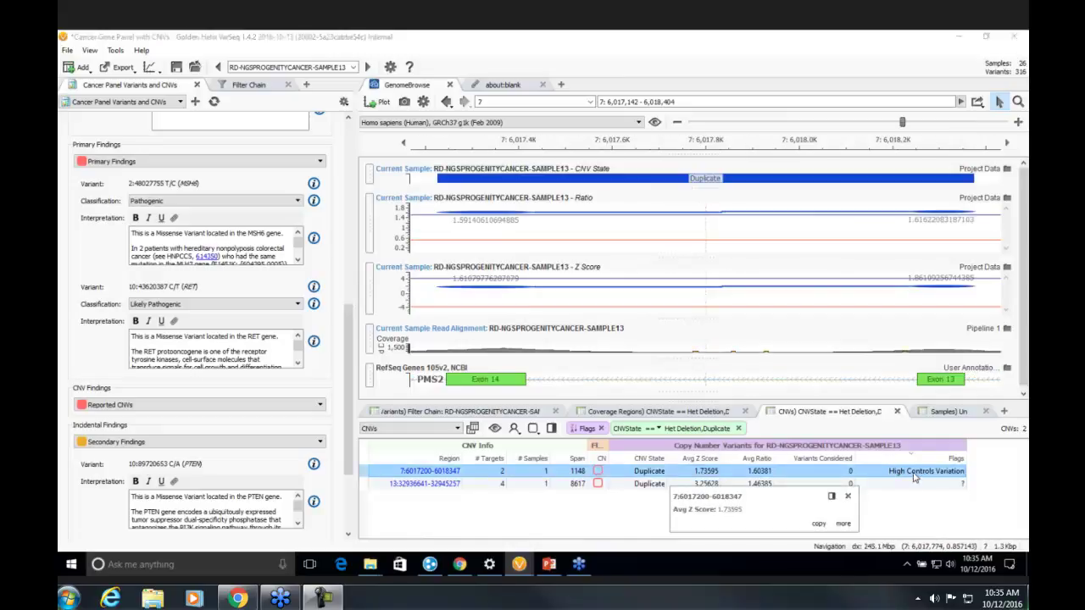
left_click(847, 496)
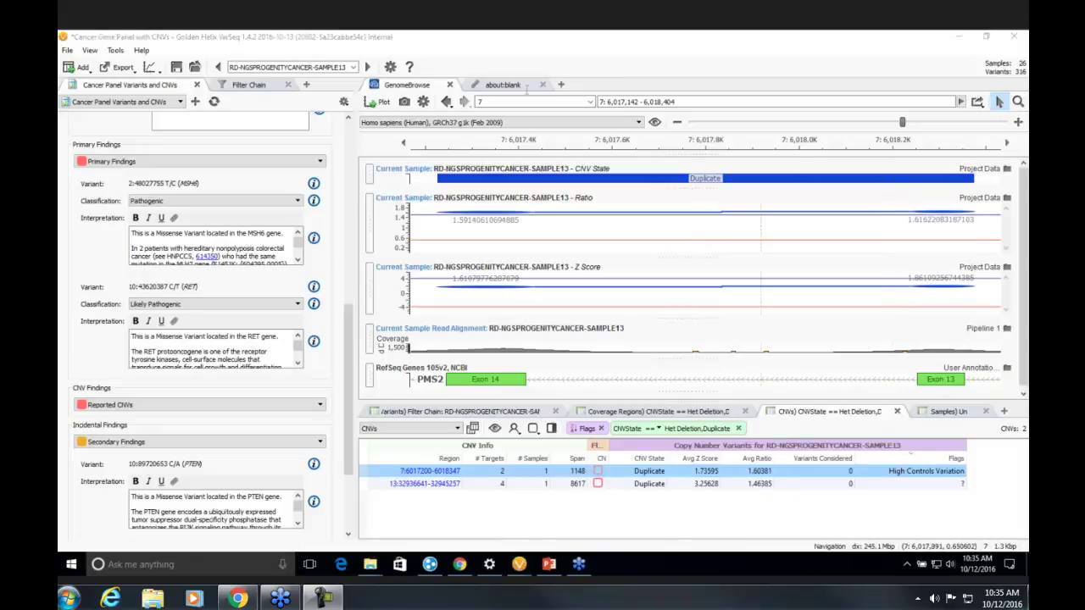
Compare the ratios and Z scores of the PMS2 Duplicate call with those of its neighbouring targets
left_click(677, 122)
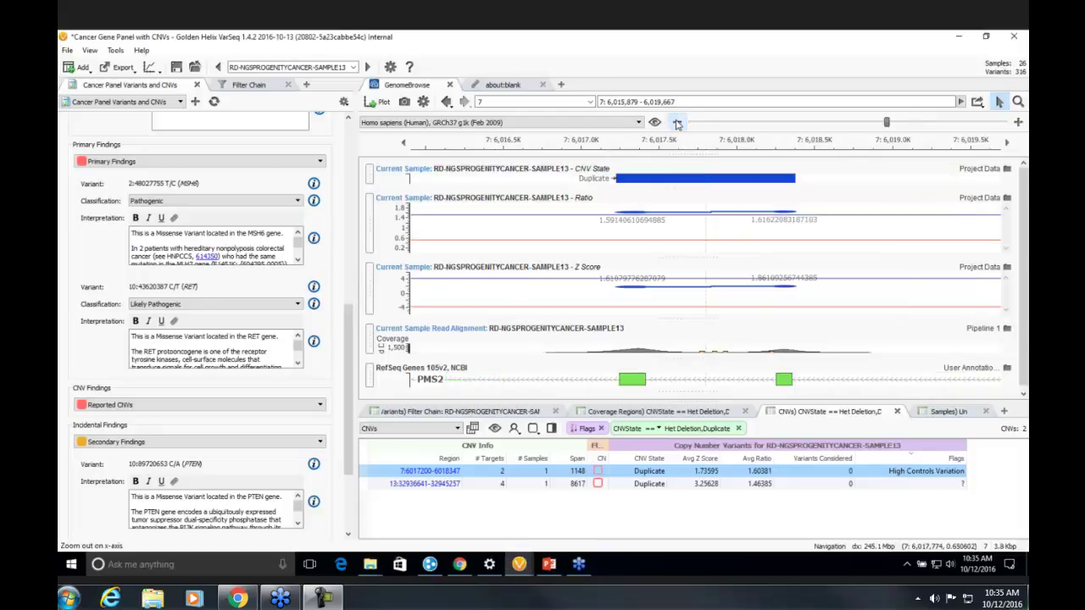
left_click(678, 123)
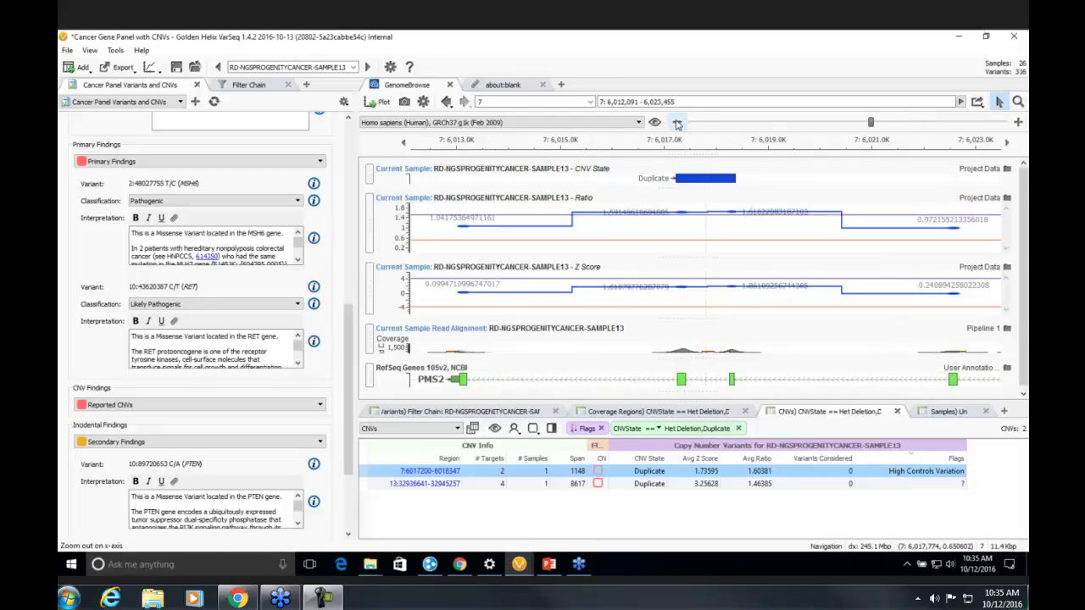
left_click(677, 123)
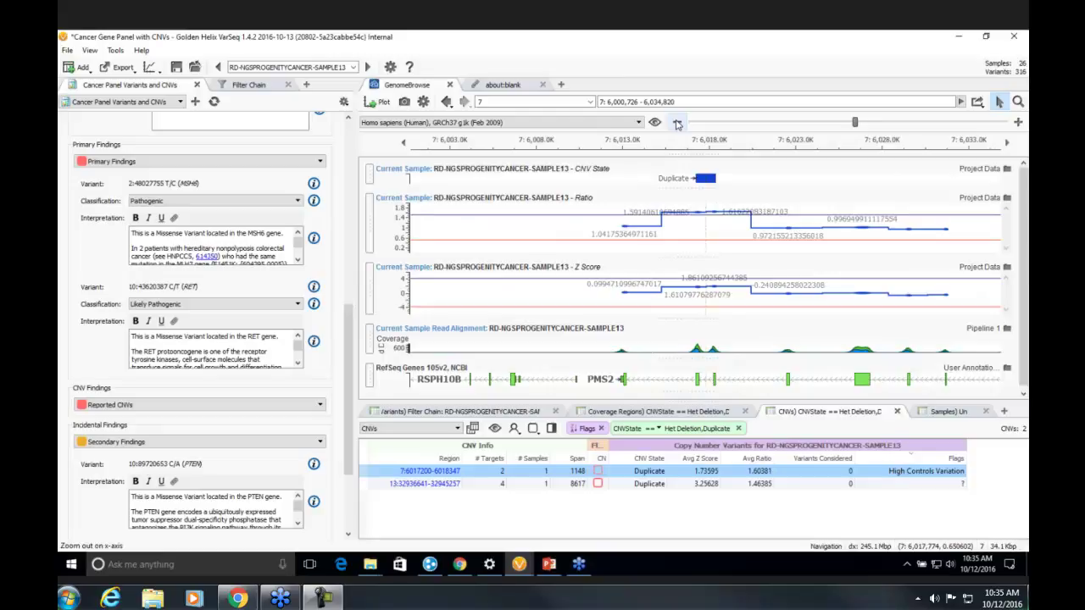
left_click(678, 123)
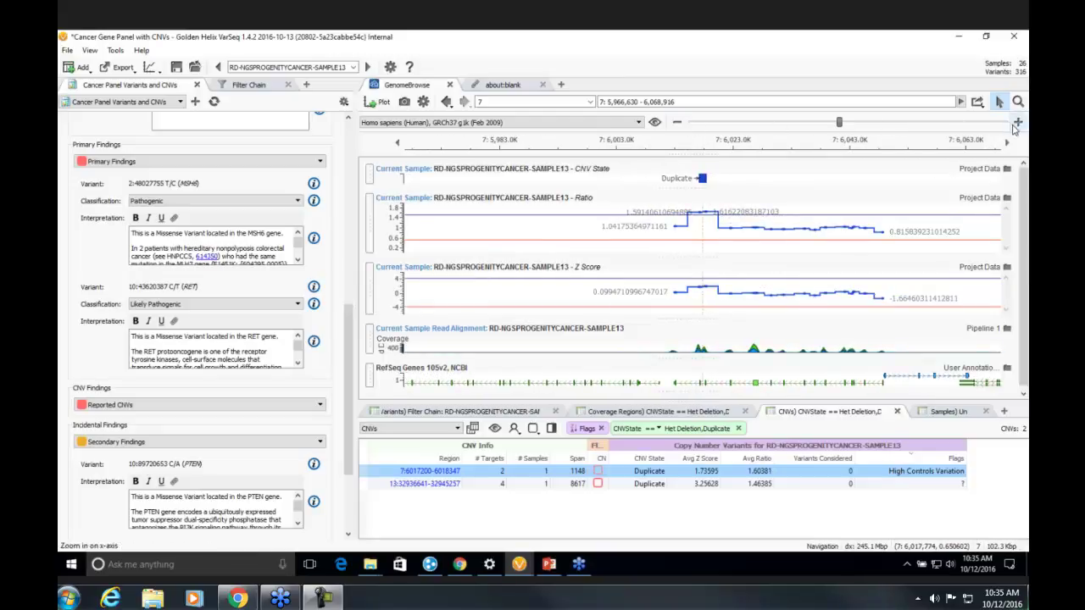
left_click(1016, 124)
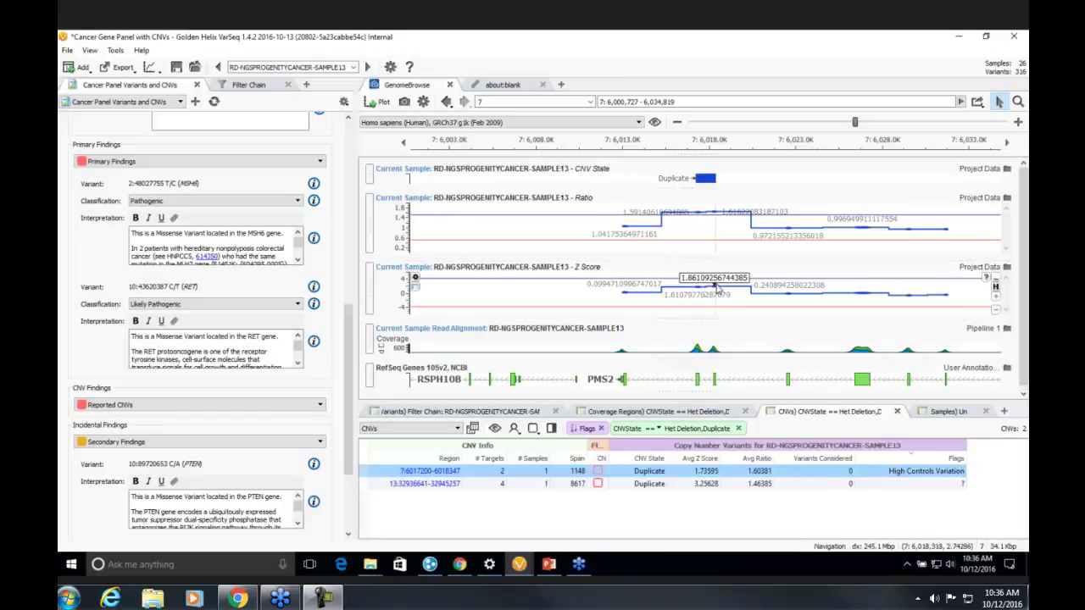
left_click(684, 486)
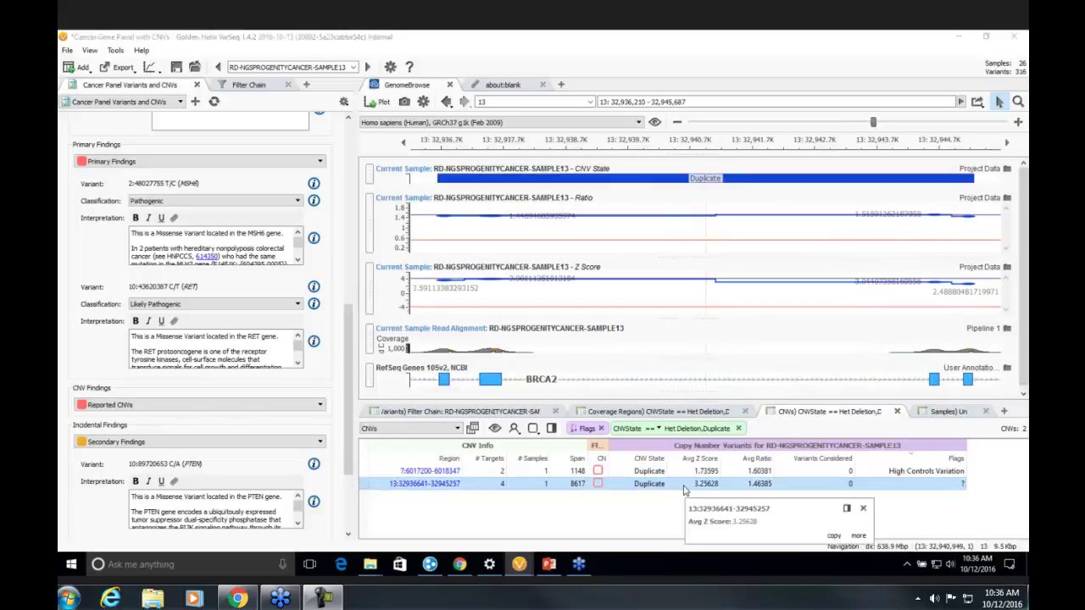
left_click(677, 123)
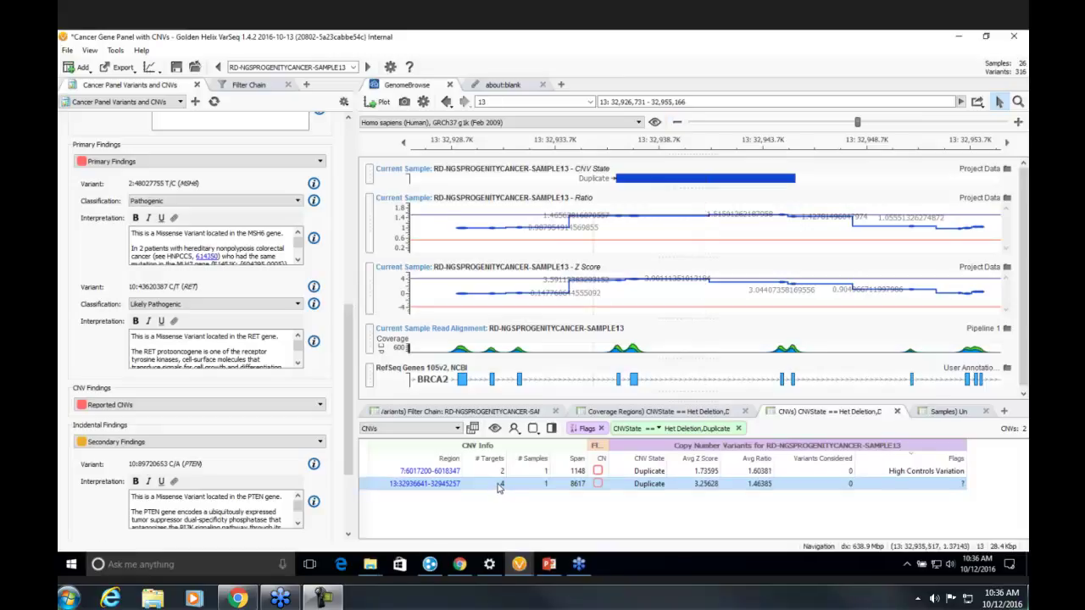
left_click(678, 123)
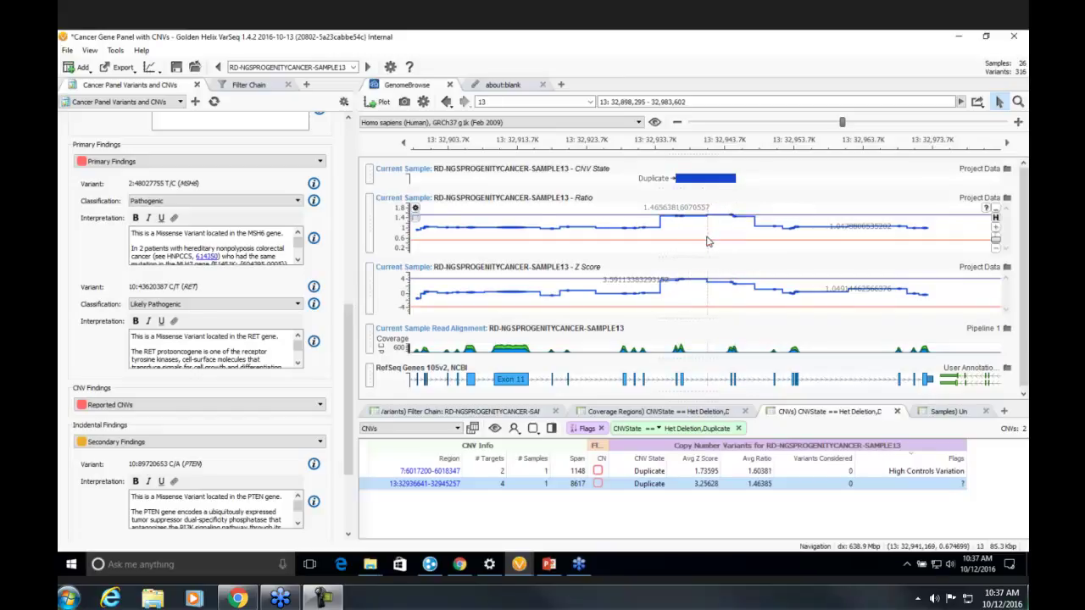
left_click(597, 485)
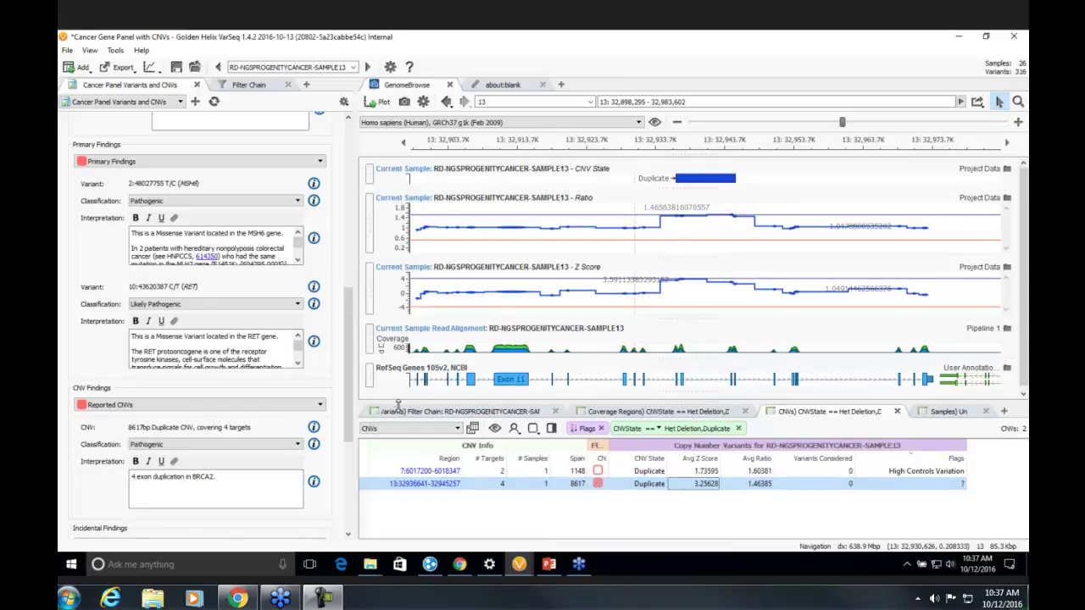
scroll(351, 367, "down", 3)
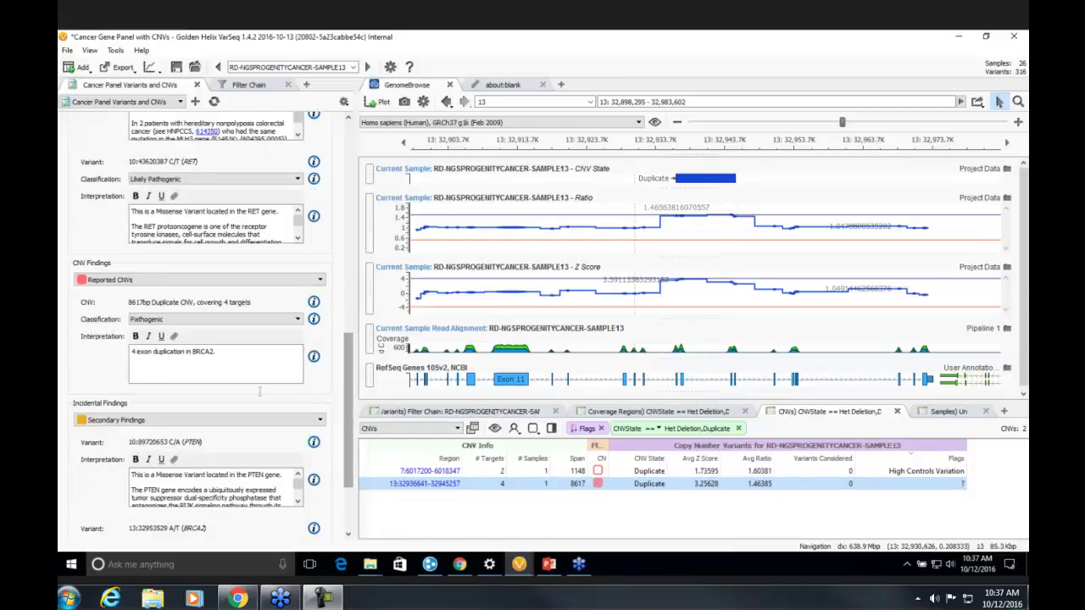
left_click(226, 320)
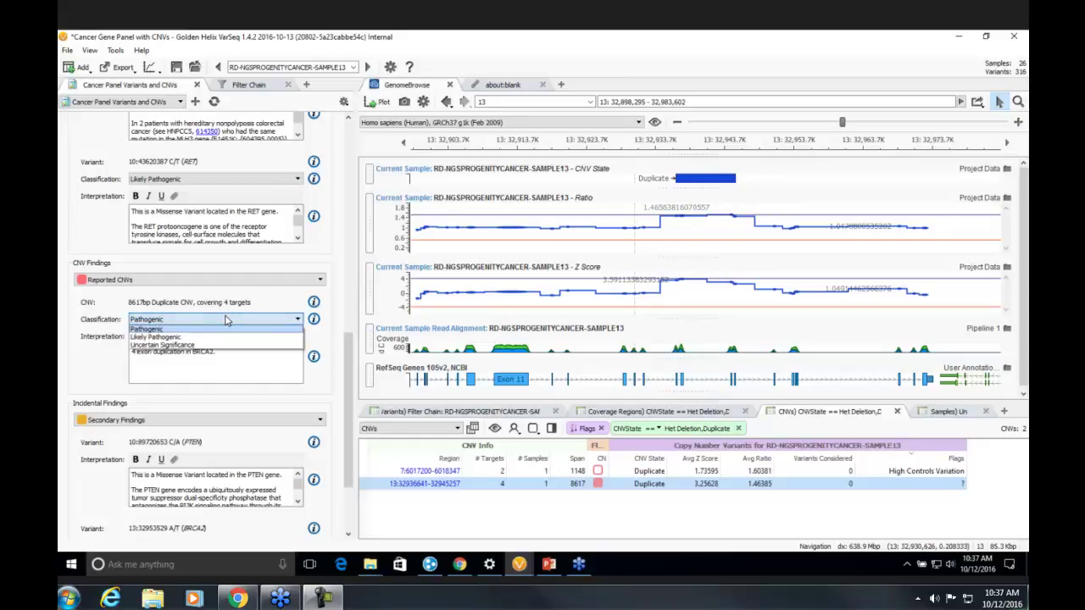
left_click(183, 338)
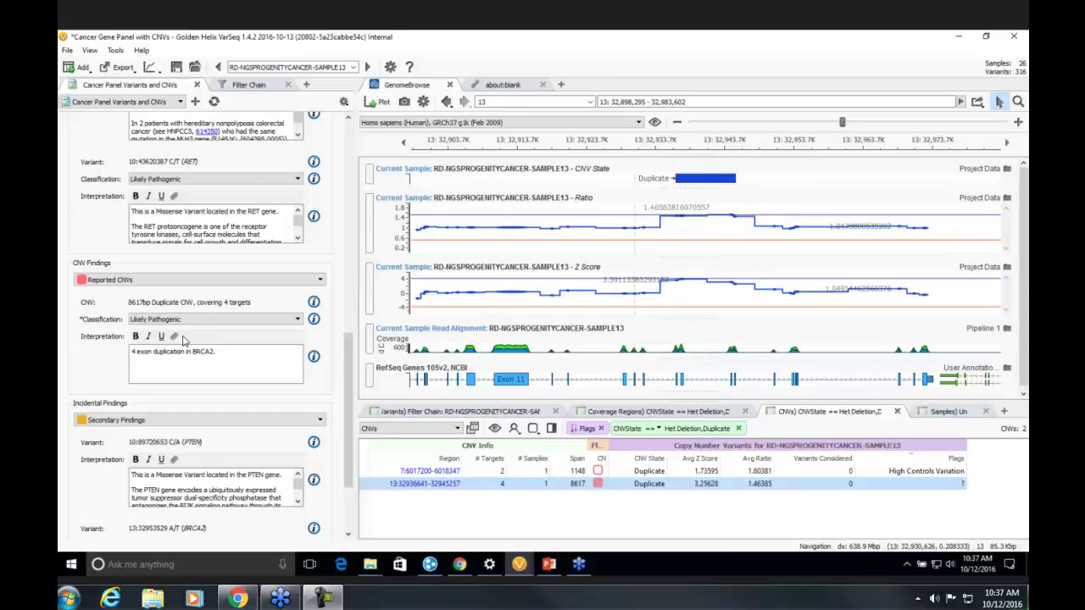
left_click(231, 354)
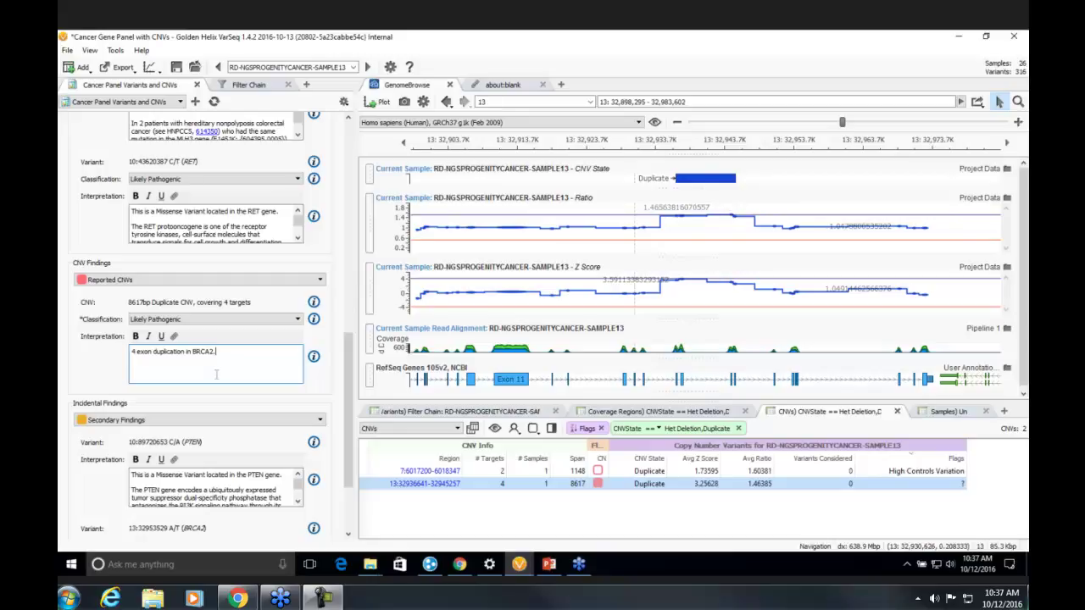
Generate the clinical report for the current sample and review its affected genes and the BRCA2 CNV entry under Primary Findings
left_click(215, 101)
left_click(520, 87)
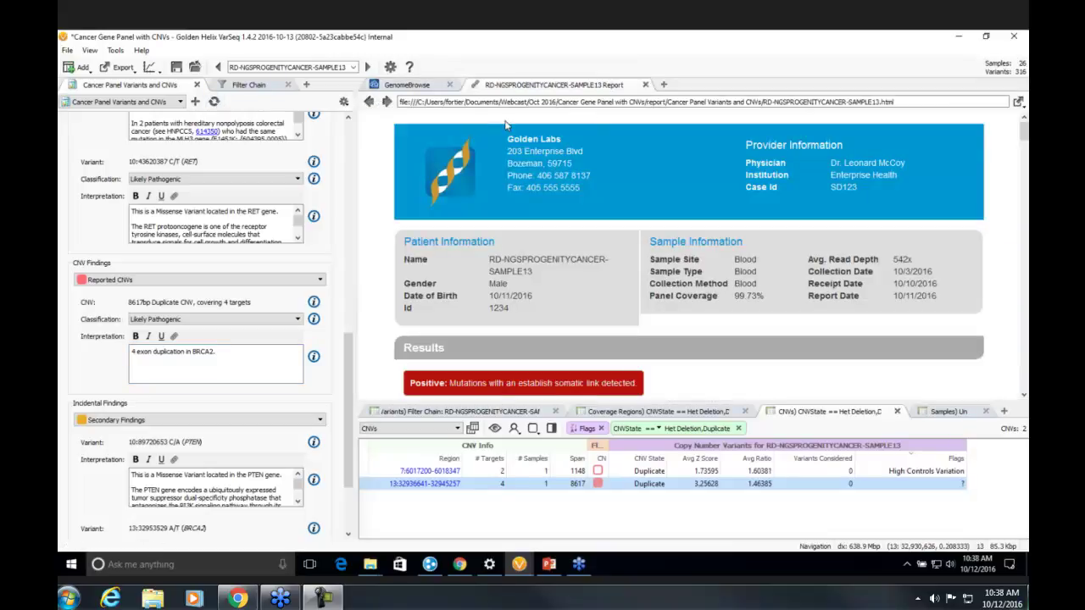
left_click_drag(1025, 132, 1025, 152)
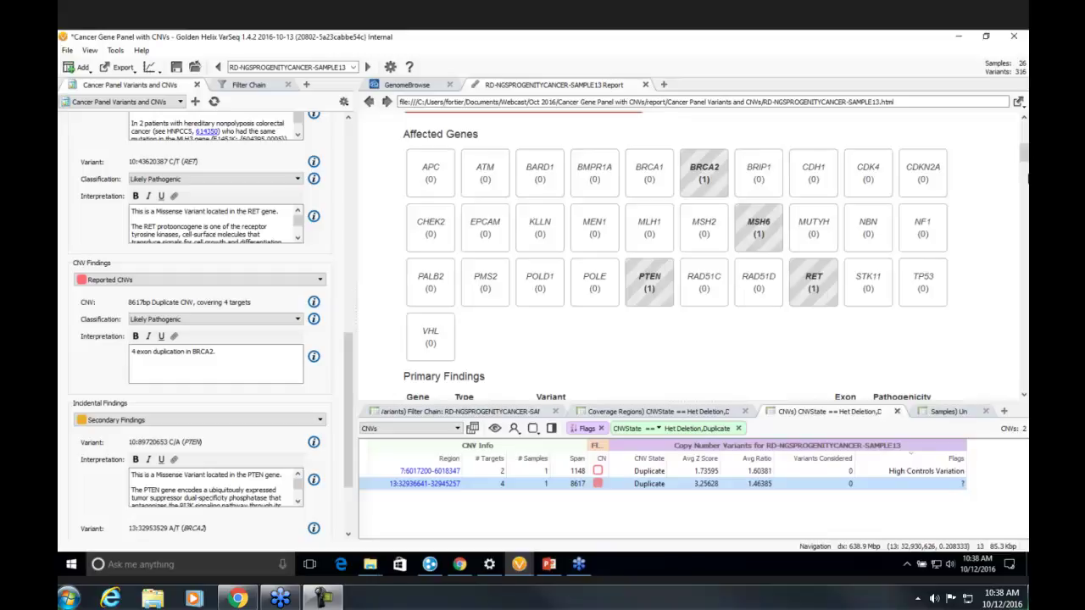
left_click_drag(1023, 153, 1024, 169)
left_click_drag(407, 205, 500, 210)
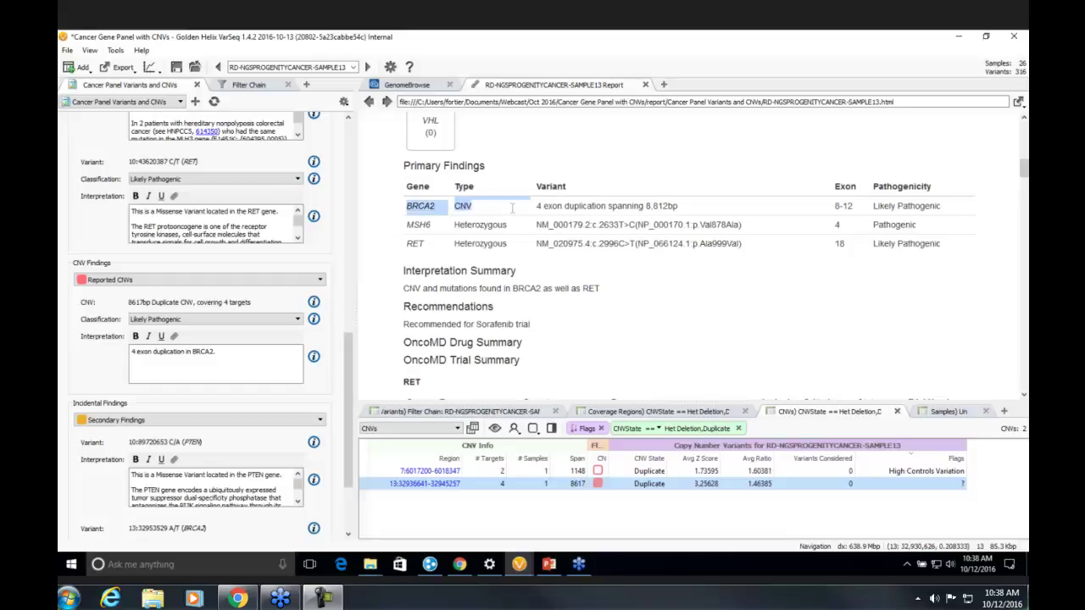
left_click(512, 208)
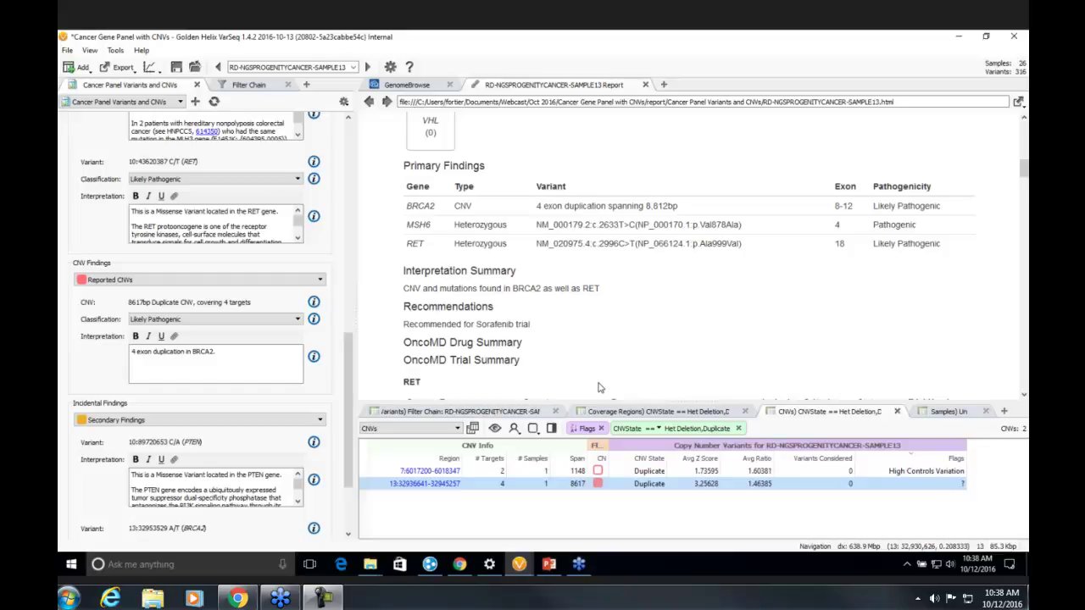
Switch to the PowerPoint presentation and show slide 20, Availability and Roadmap
left_click(549, 564)
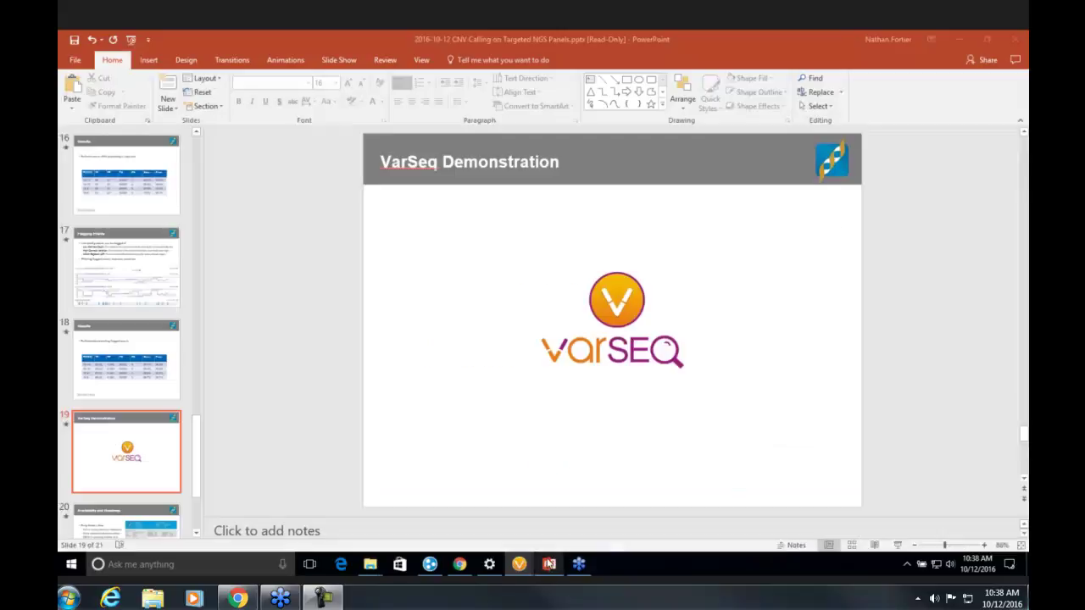
left_click(141, 528)
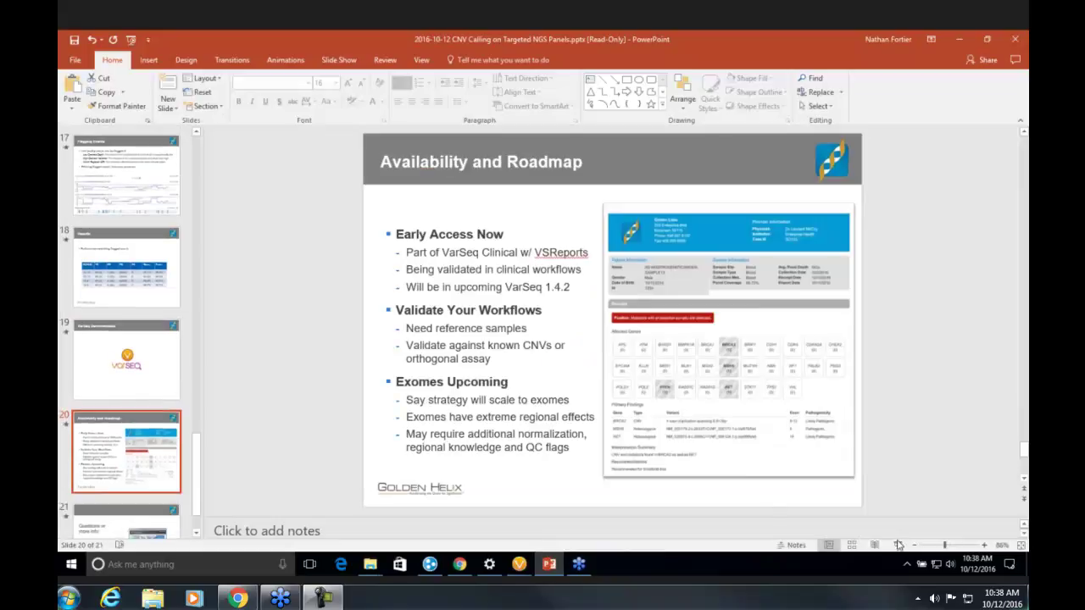